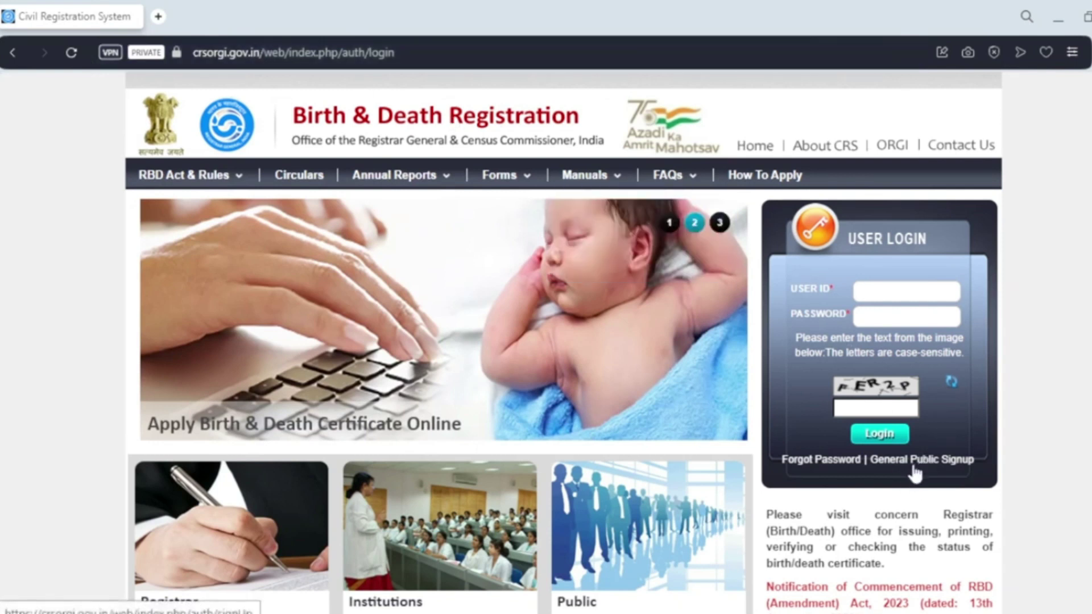
# Start a general public sign-up with the mobile number and event date 01-03-2024
pyautogui.click(914, 462)
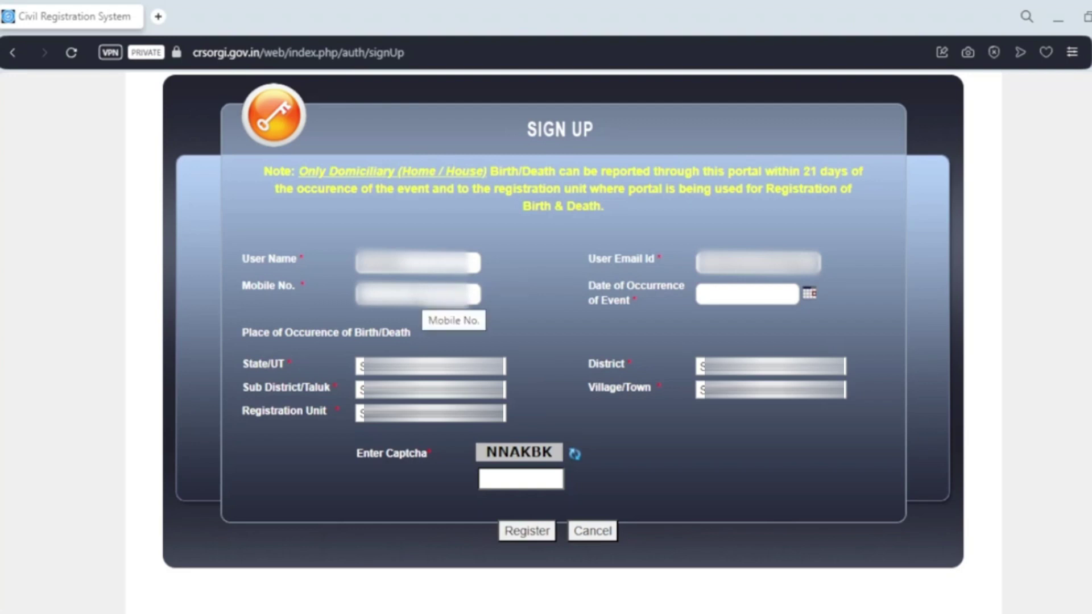
pyautogui.click(418, 294)
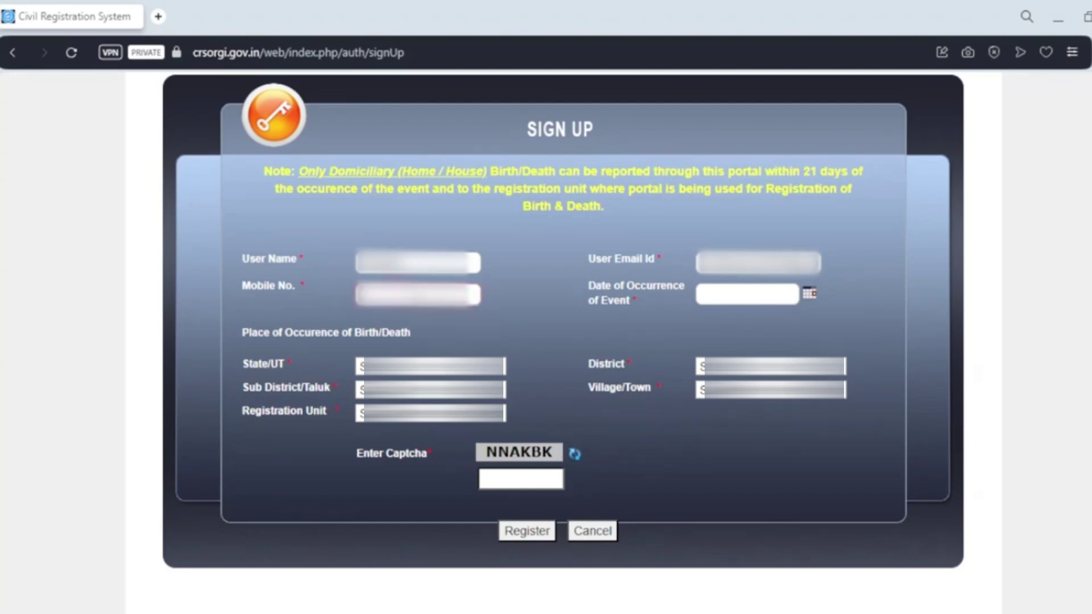
pyautogui.click(556, 302)
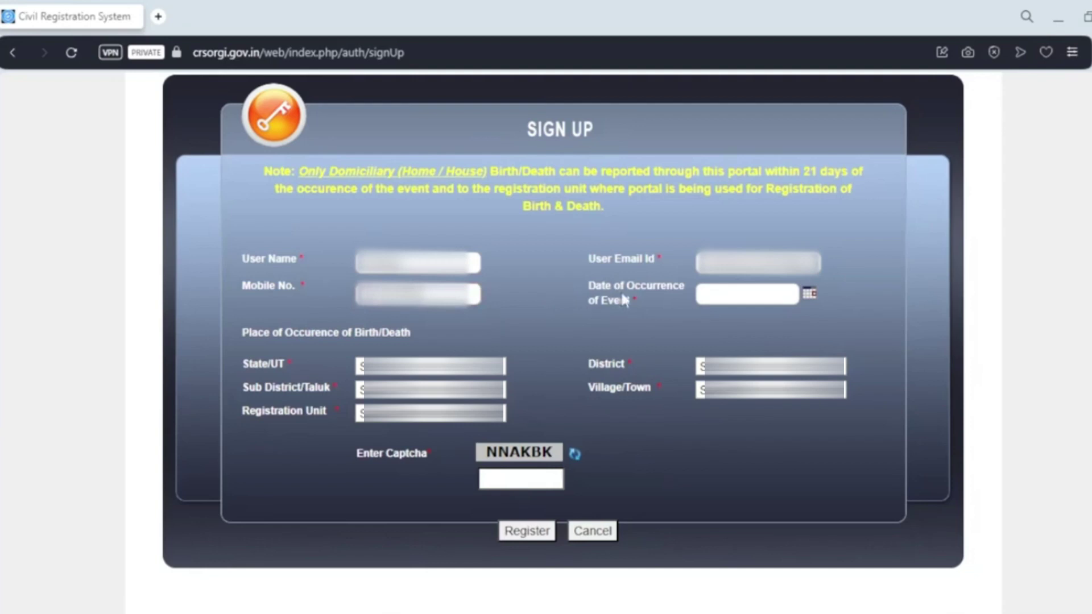
pyautogui.click(763, 294)
pyautogui.click(809, 293)
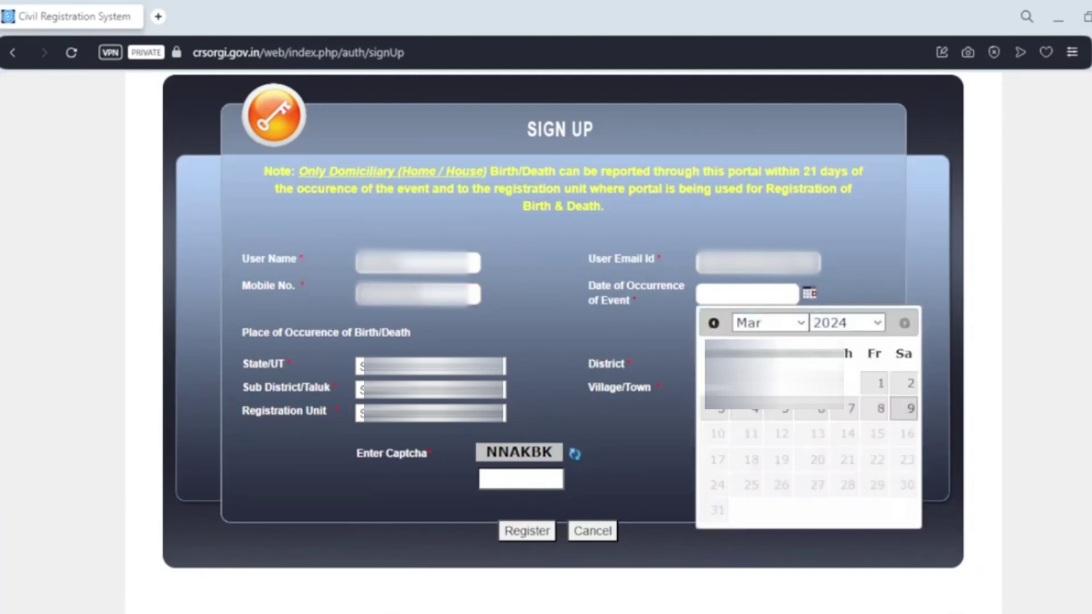
pyautogui.click(876, 384)
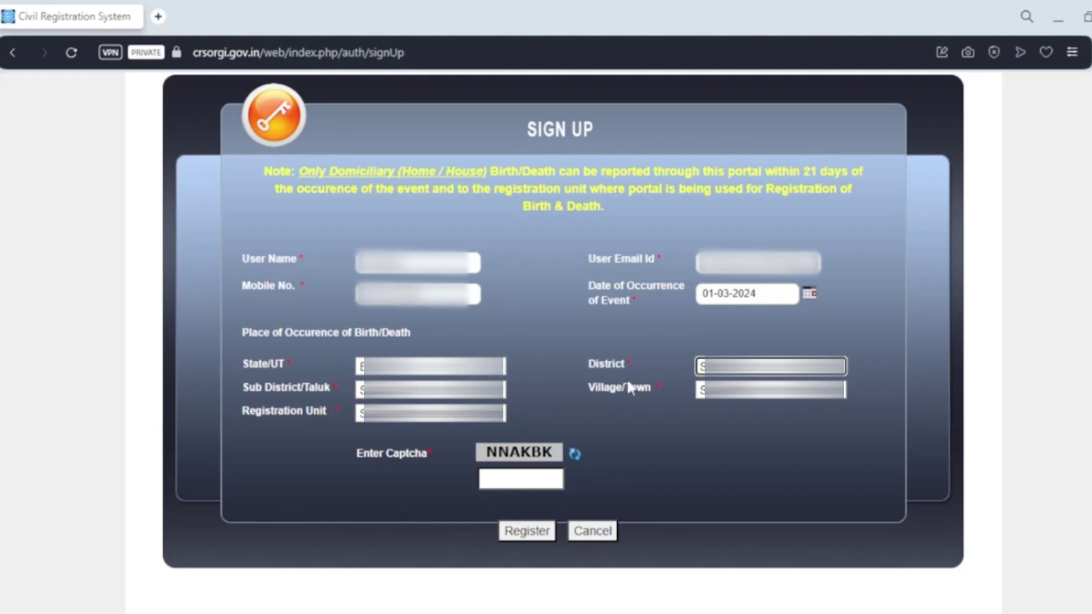
# Choose the district, sub district and village, with registration unit SUB HEALTH CENTRE BATURBARI
pyautogui.click(770, 367)
pyautogui.click(723, 76)
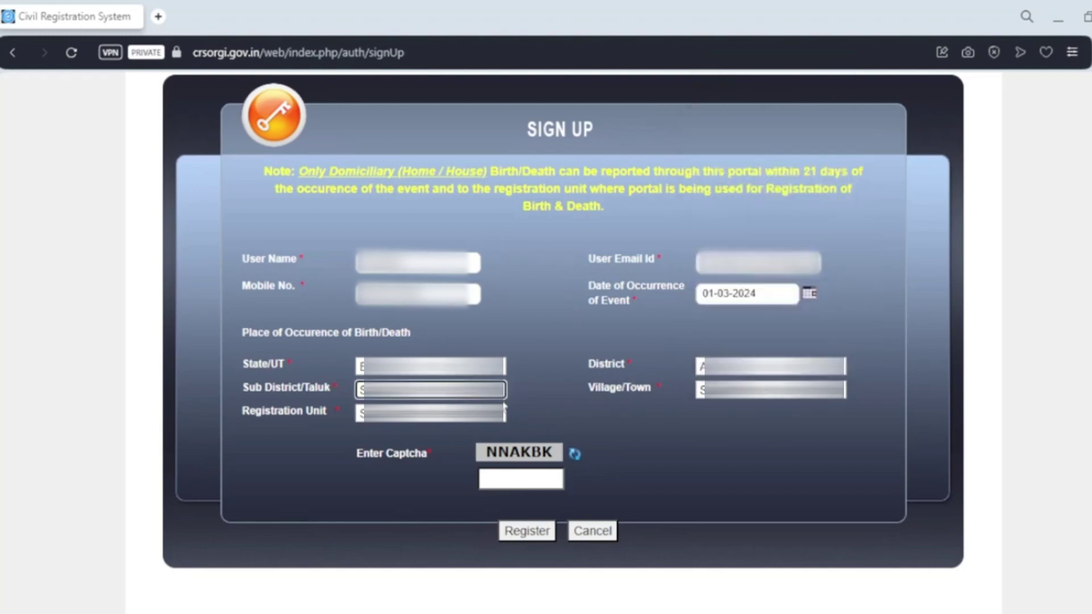
pyautogui.click(430, 390)
pyautogui.click(398, 418)
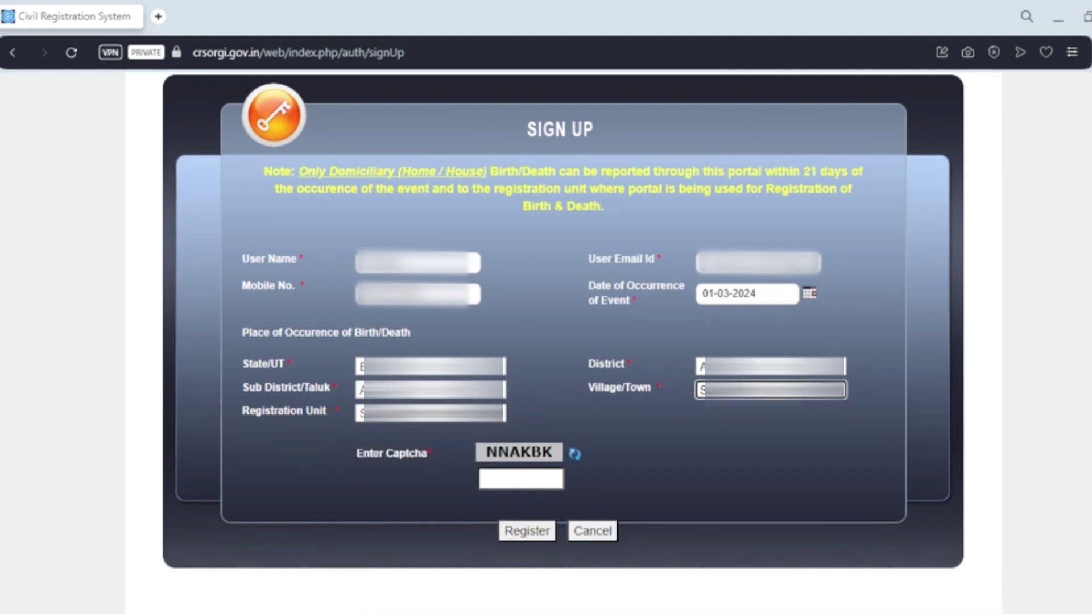
pyautogui.click(770, 390)
pyautogui.click(733, 358)
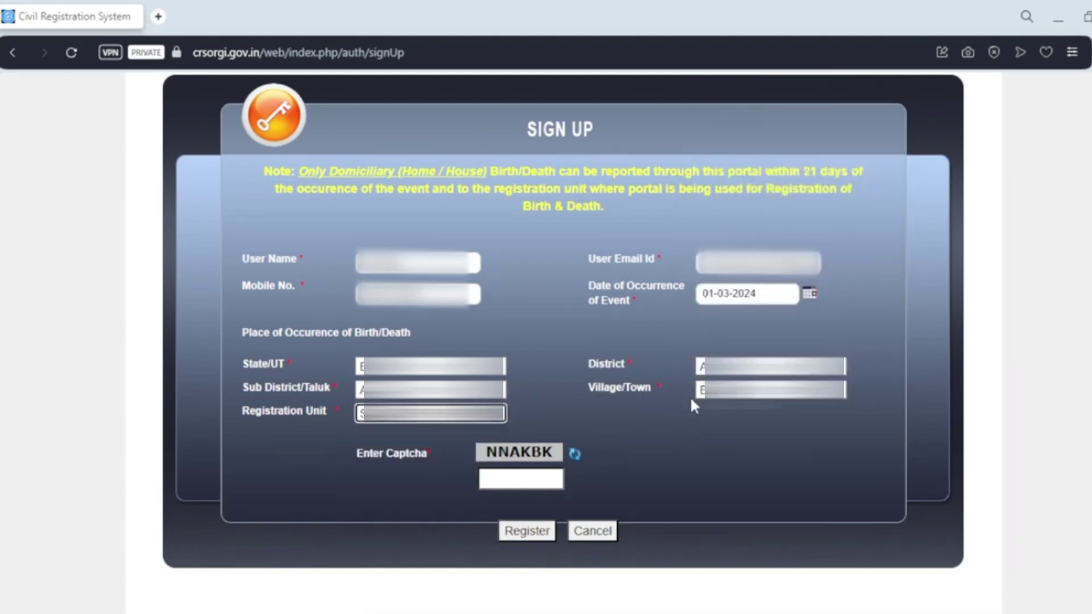
pyautogui.click(493, 422)
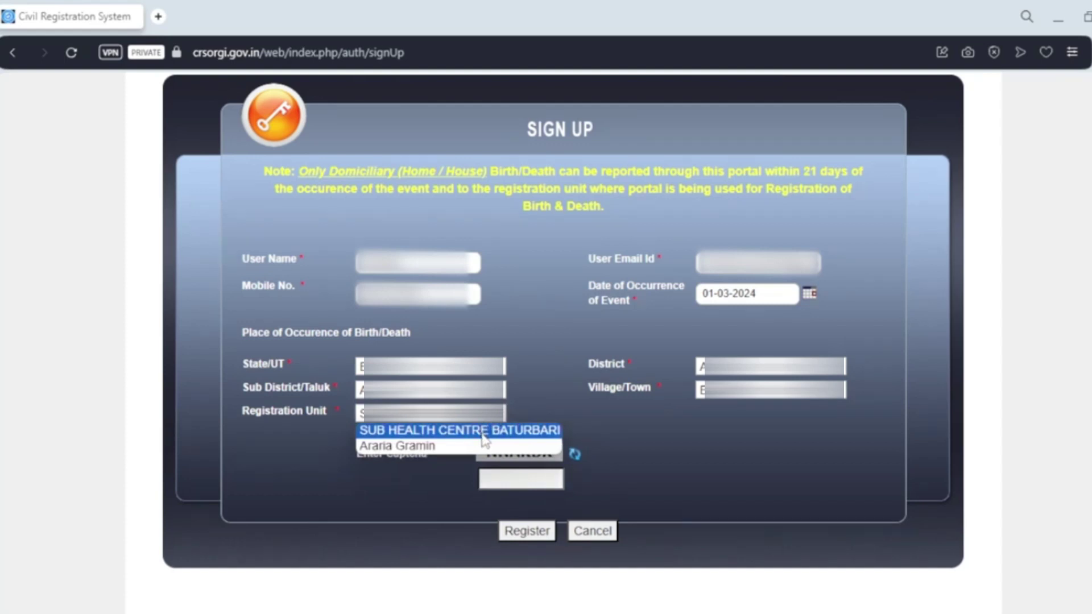
pyautogui.click(484, 430)
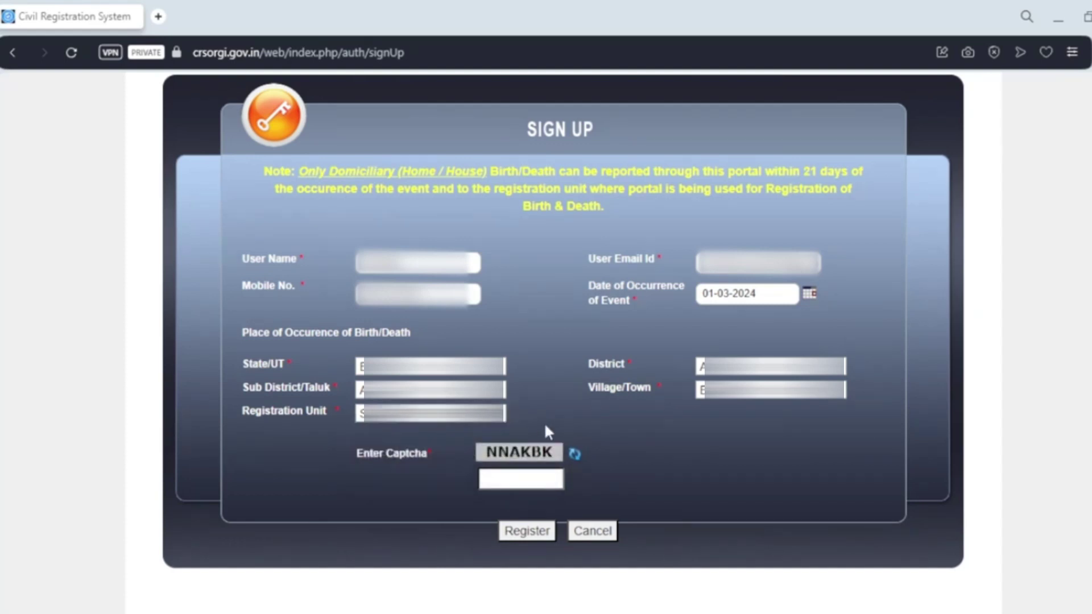
# Enter the captcha text and submit the sign-up form
pyautogui.click(503, 480)
pyautogui.write('NNAKBK')
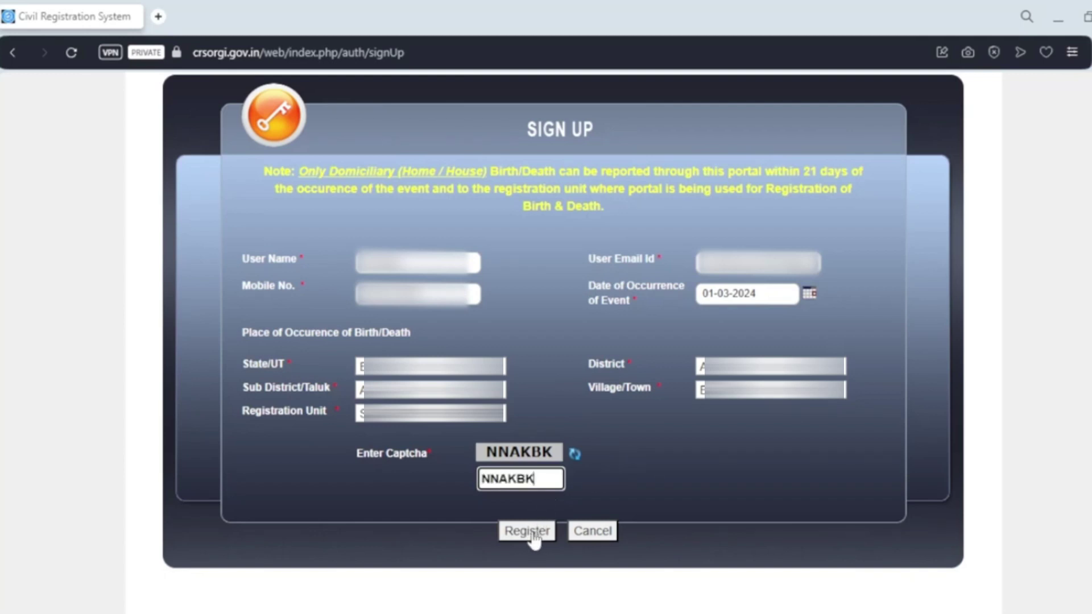
pyautogui.click(533, 537)
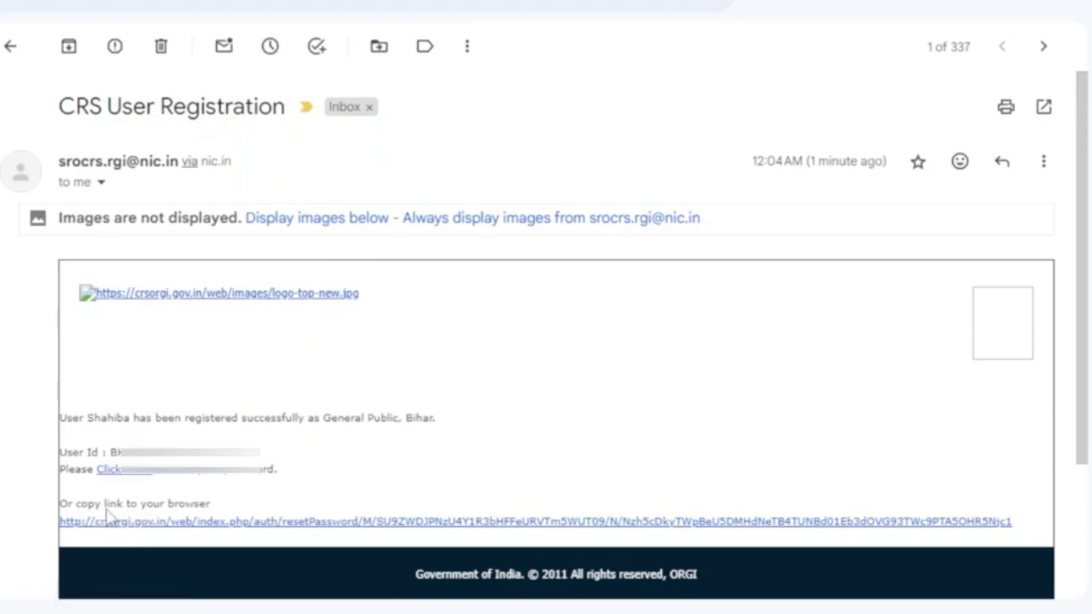
# Copy the password-setting link address from the CRS User Registration e-mail
pyautogui.rightClick(169, 523)
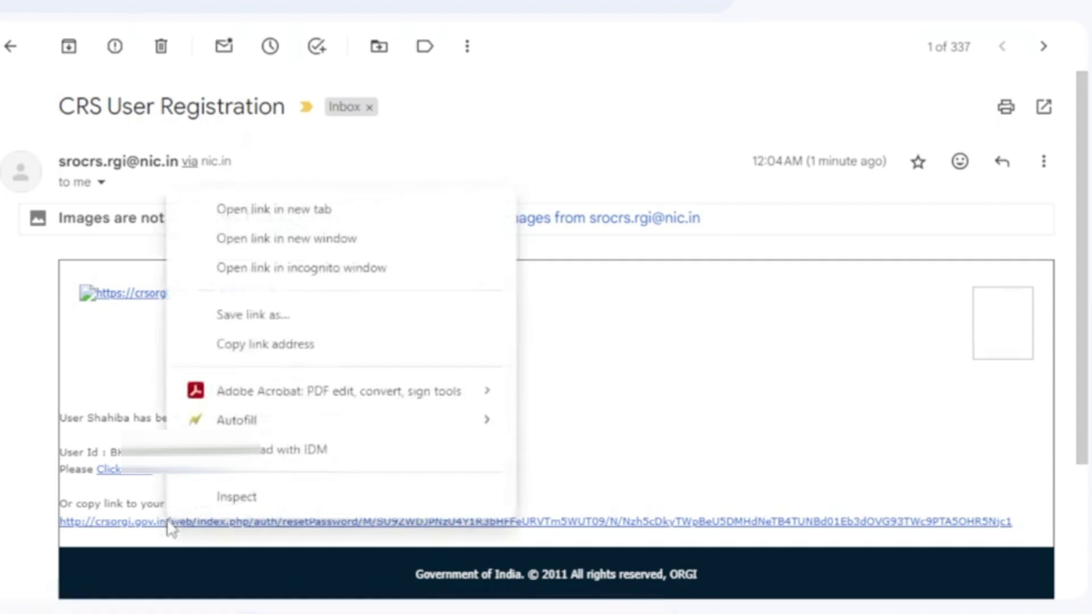
pyautogui.click(254, 359)
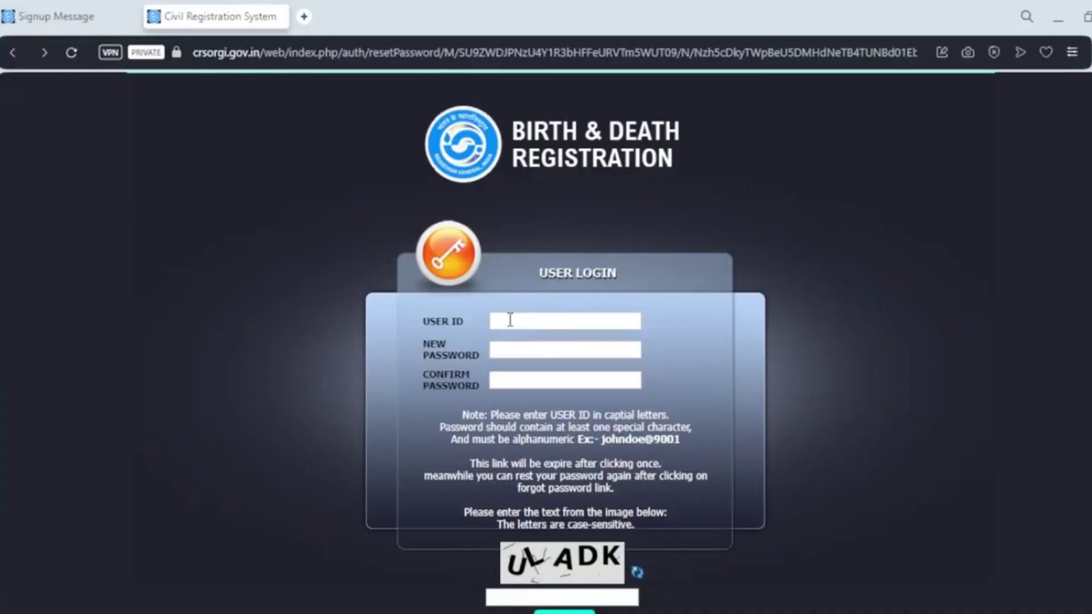
# Enter the user ID, new password, its confirmation and the captcha, then submit the reset
pyautogui.click(514, 322)
pyautogui.click(511, 321)
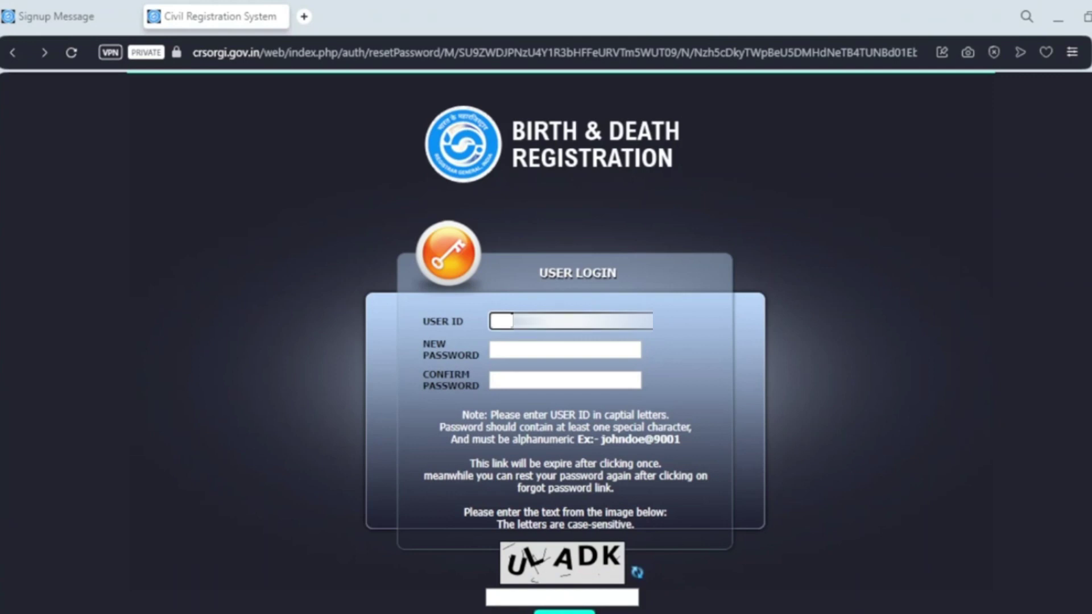
pyautogui.write('BH1')
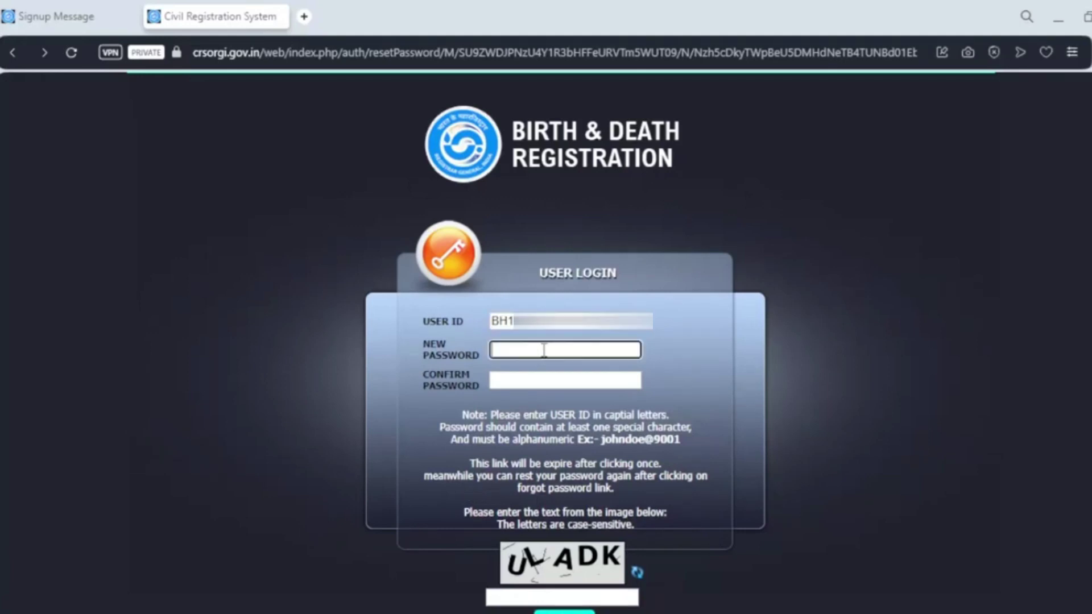
pyautogui.click(544, 596)
pyautogui.write('ULADK')
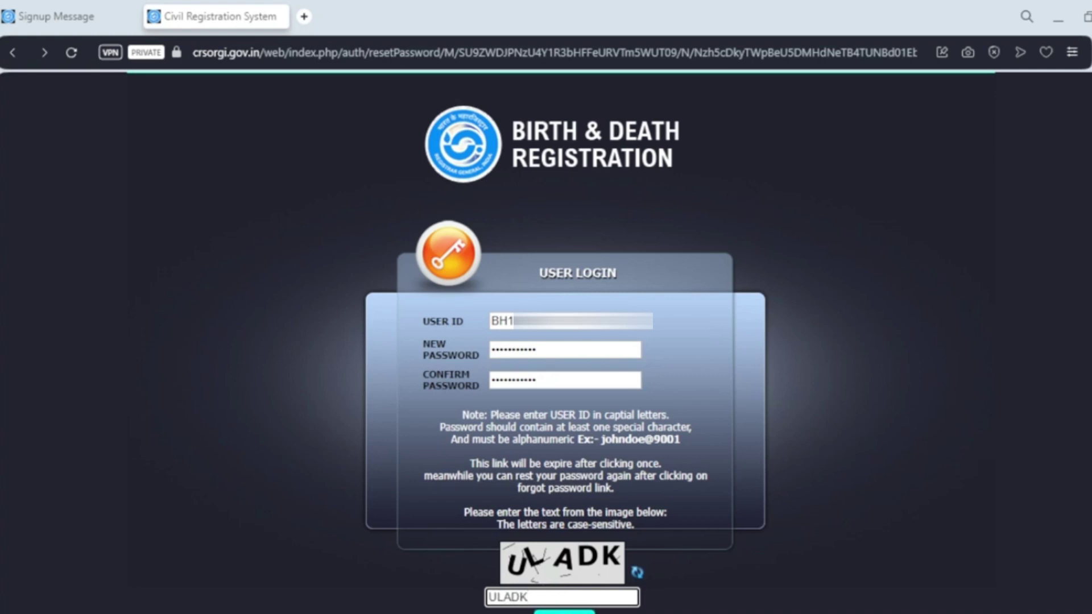
pyautogui.press('Return')
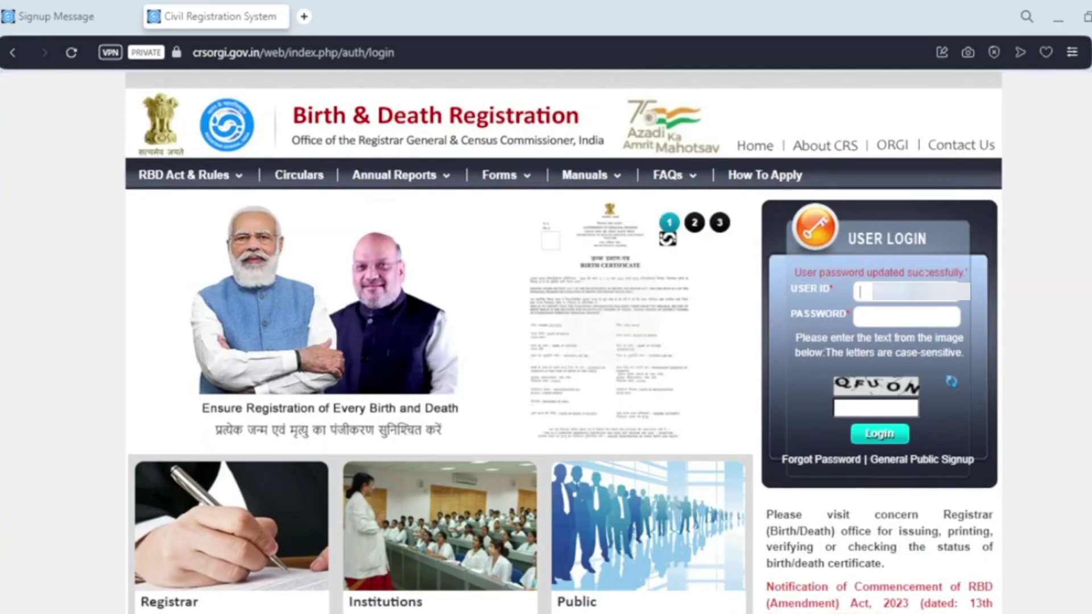
# Log in with the new user ID, password and captcha, then start Add Birth Registration
pyautogui.hotkey('ctrl', 'v')
pyautogui.click(897, 315)
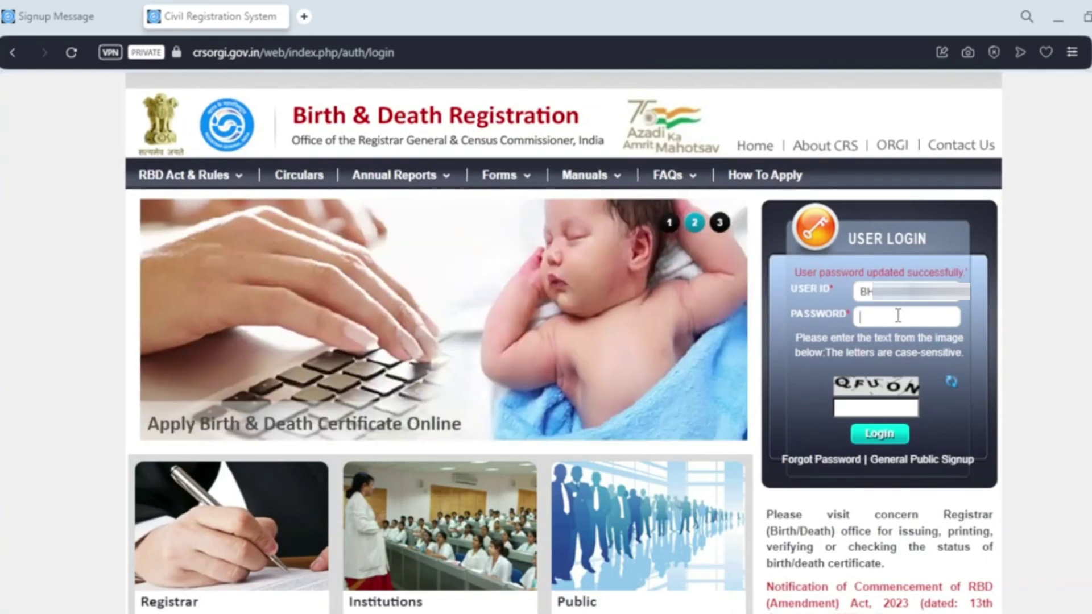
pyautogui.write('***********')
pyautogui.click(872, 409)
pyautogui.write('QFUON')
pyautogui.click(881, 435)
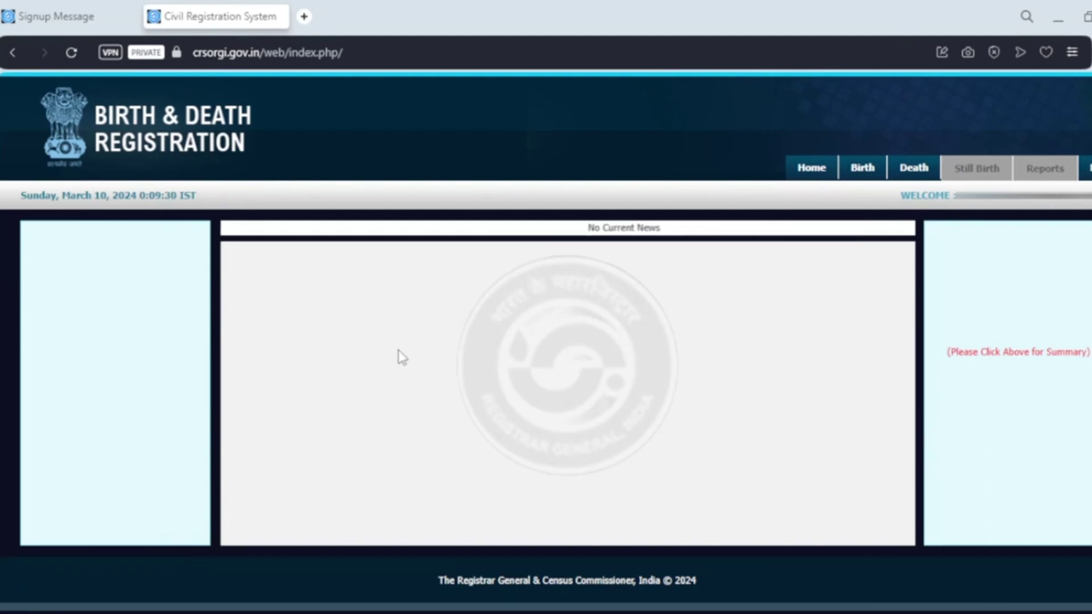
pyautogui.moveTo(866, 173)
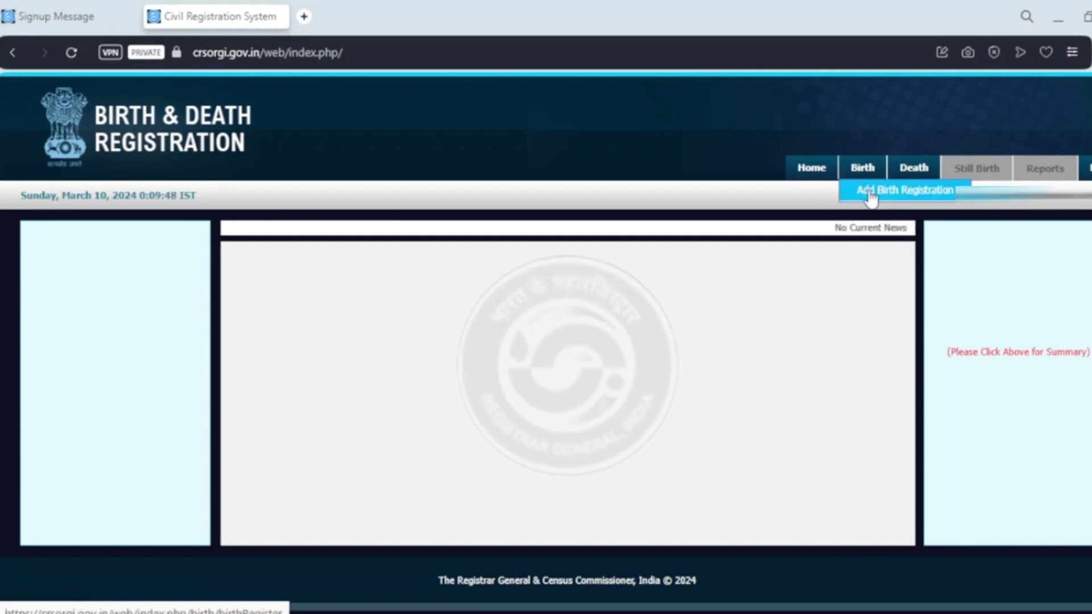
pyautogui.click(870, 194)
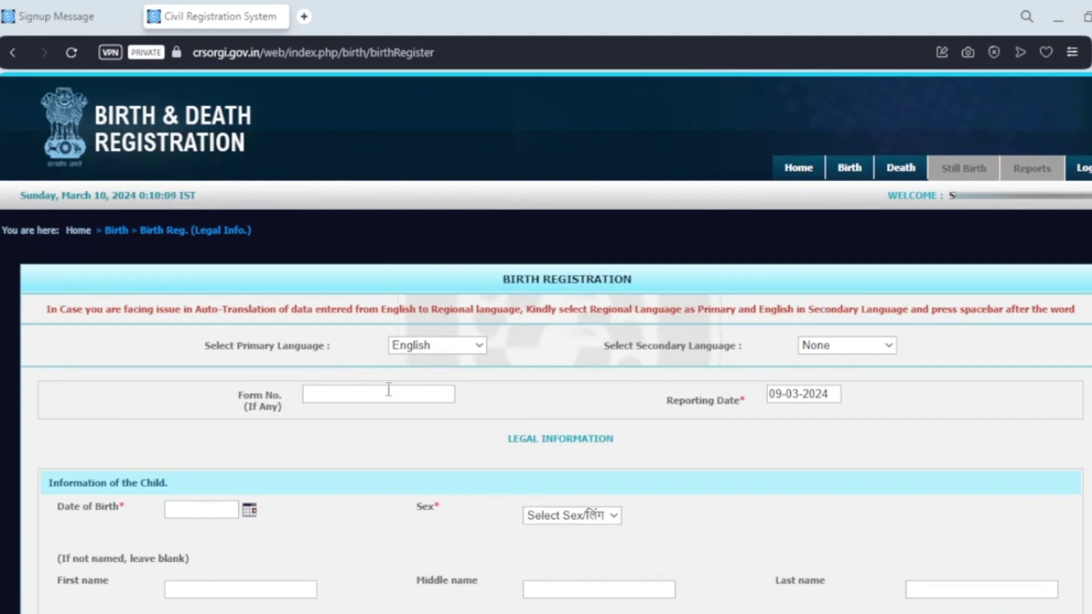
# Set Hindi as the secondary language and leave the form number blank
pyautogui.click(822, 351)
pyautogui.click(826, 377)
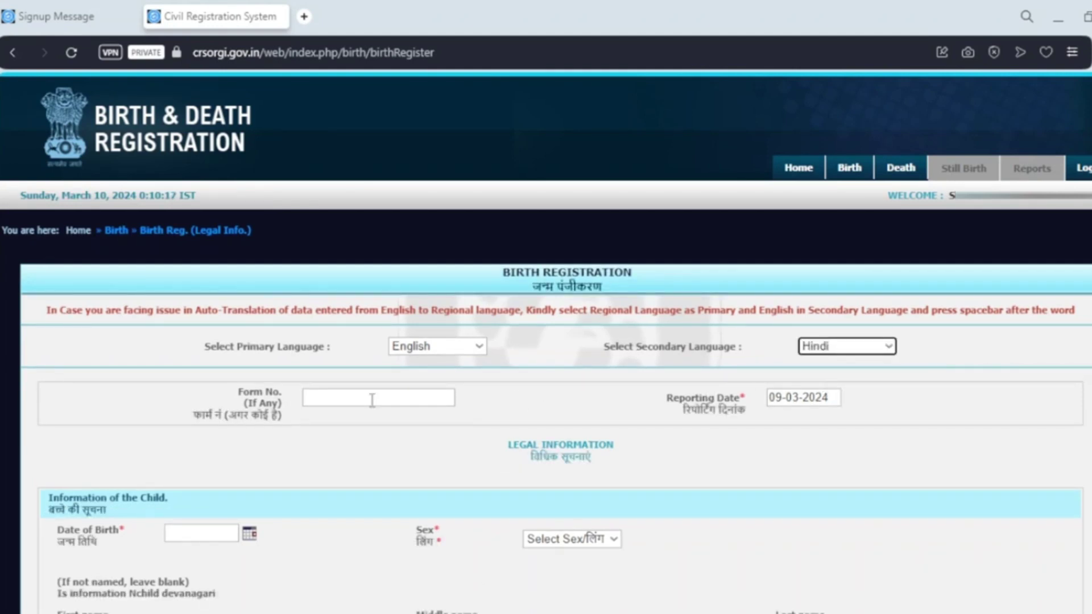
pyautogui.click(340, 400)
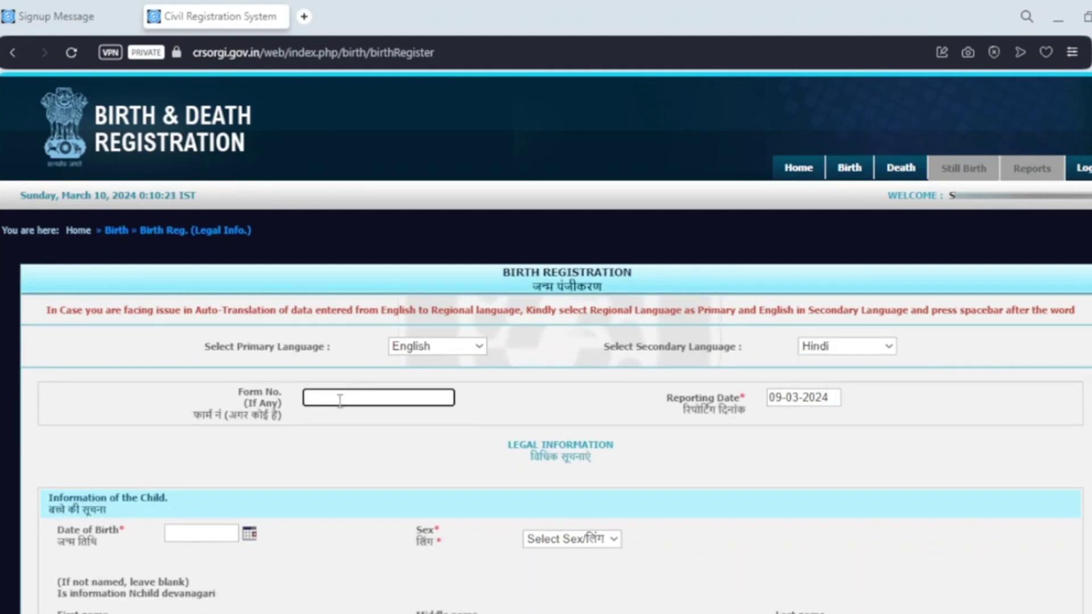
pyautogui.click(478, 398)
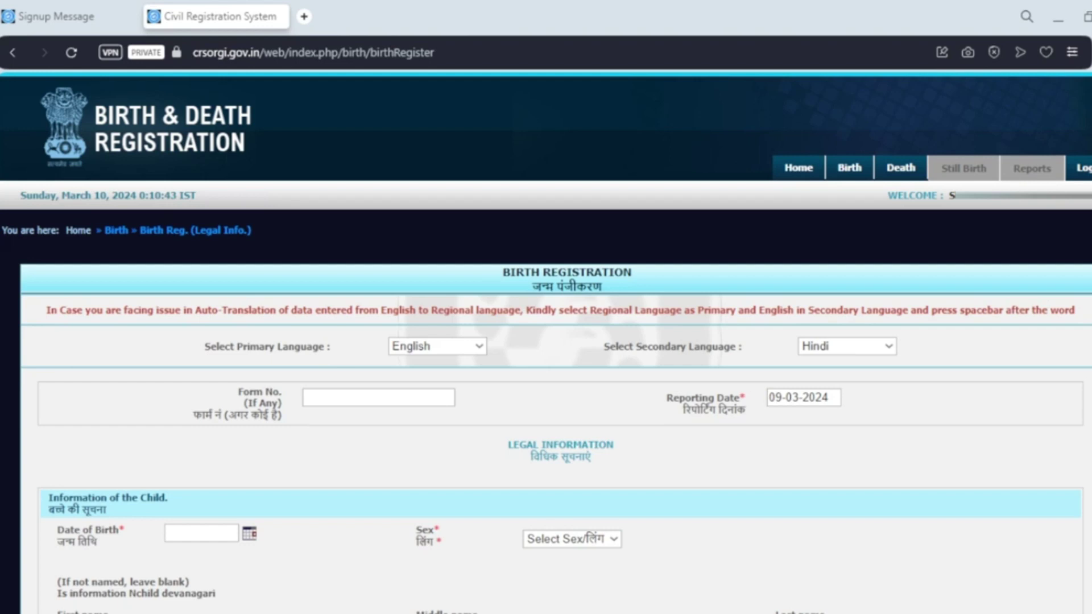
# Set the child's birth date to 01-03-2024 and sex to Female, then enter first and last names
pyautogui.scroll(-5, 546, 342)
pyautogui.click(202, 241)
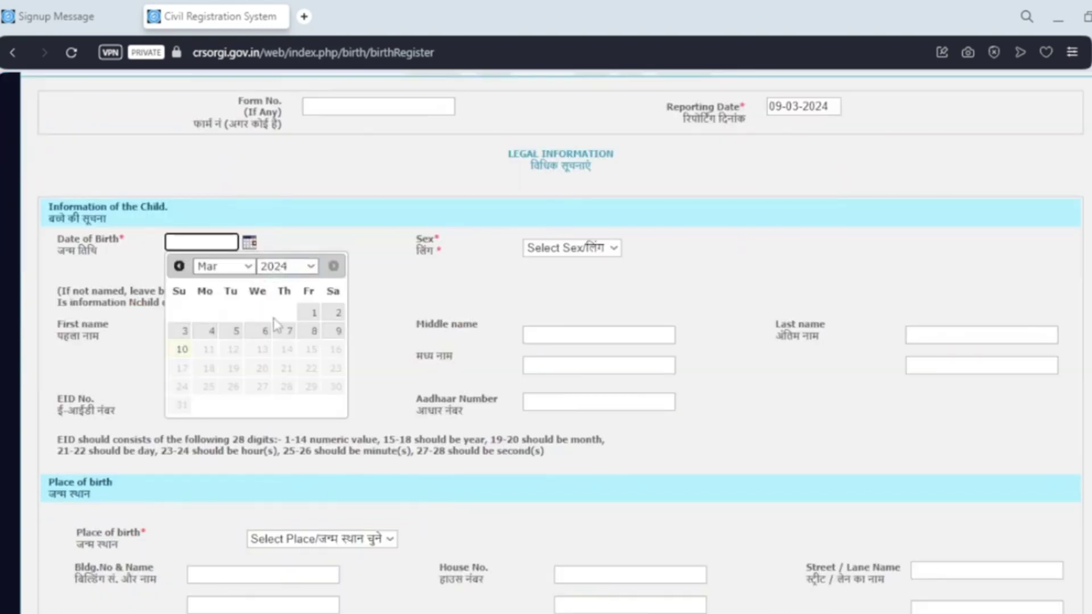
pyautogui.click(309, 312)
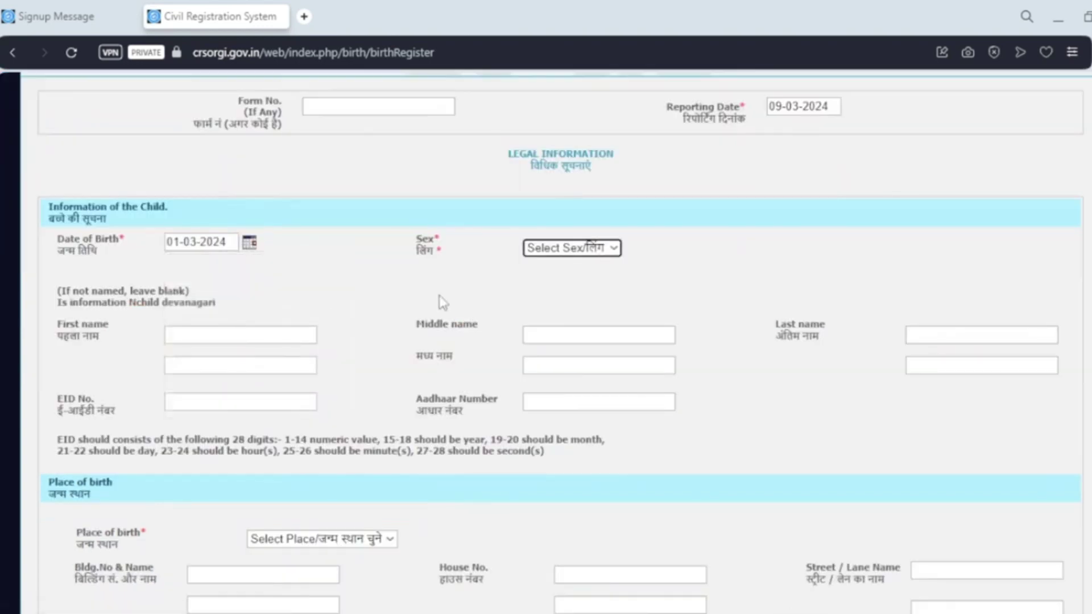
pyautogui.click(609, 250)
pyautogui.click(596, 296)
pyautogui.click(263, 335)
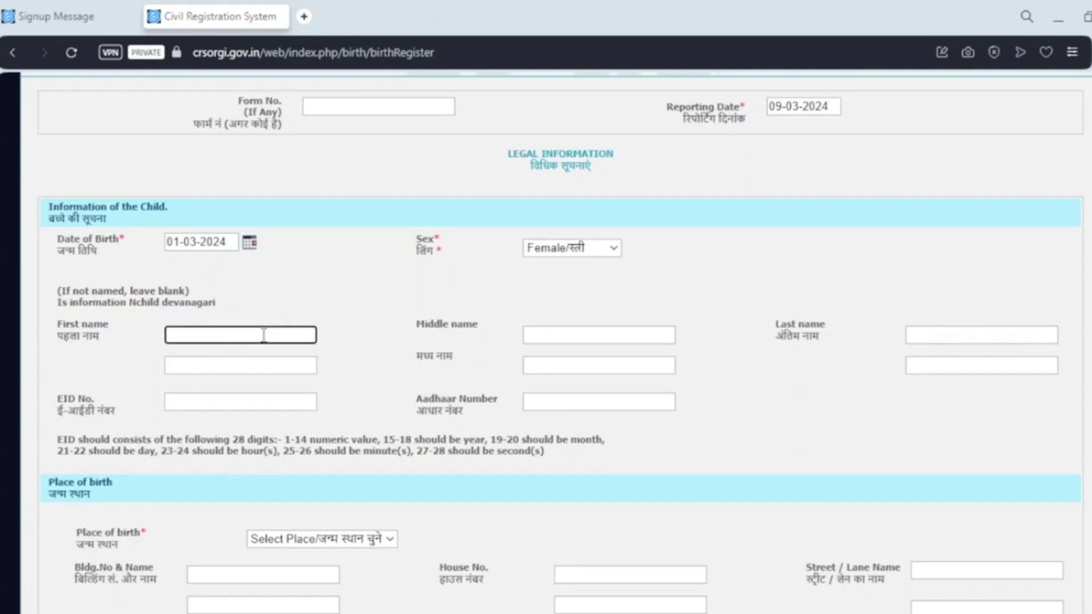
pyautogui.press('Tab')
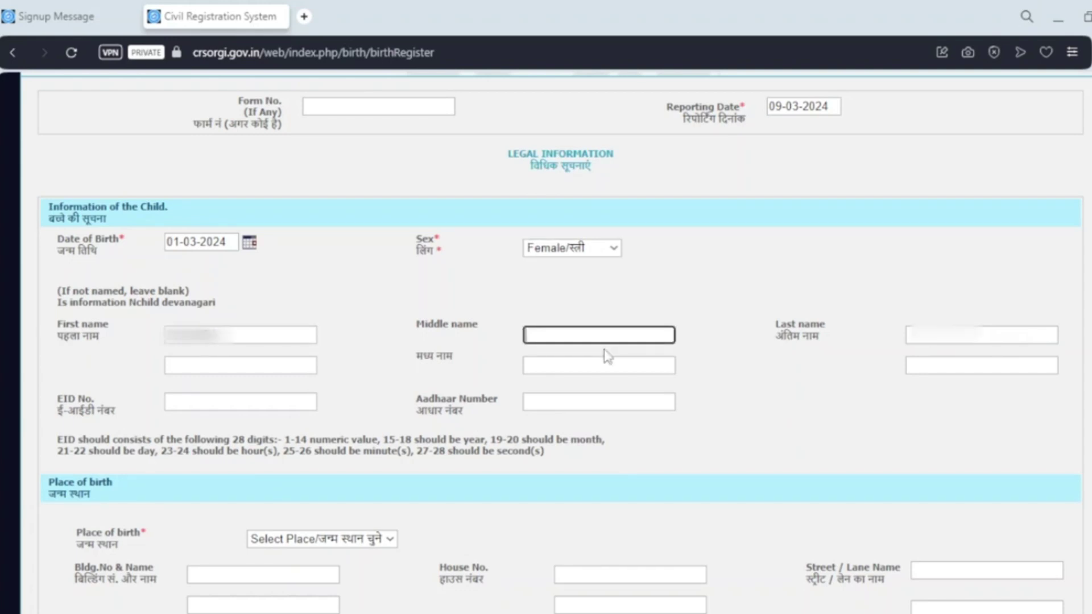
pyautogui.press('Tab')
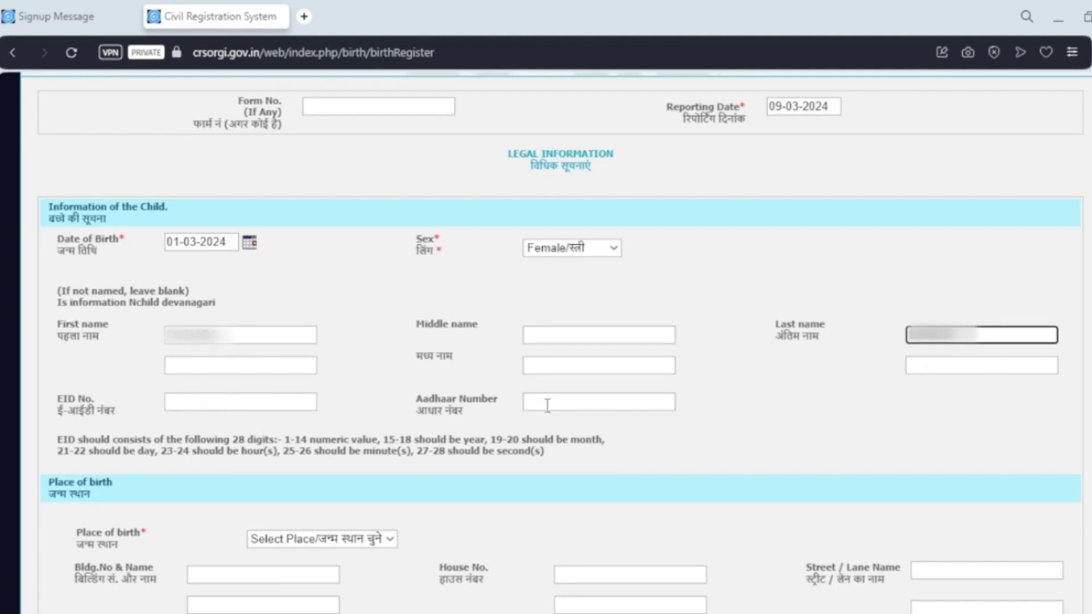
pyautogui.click(749, 425)
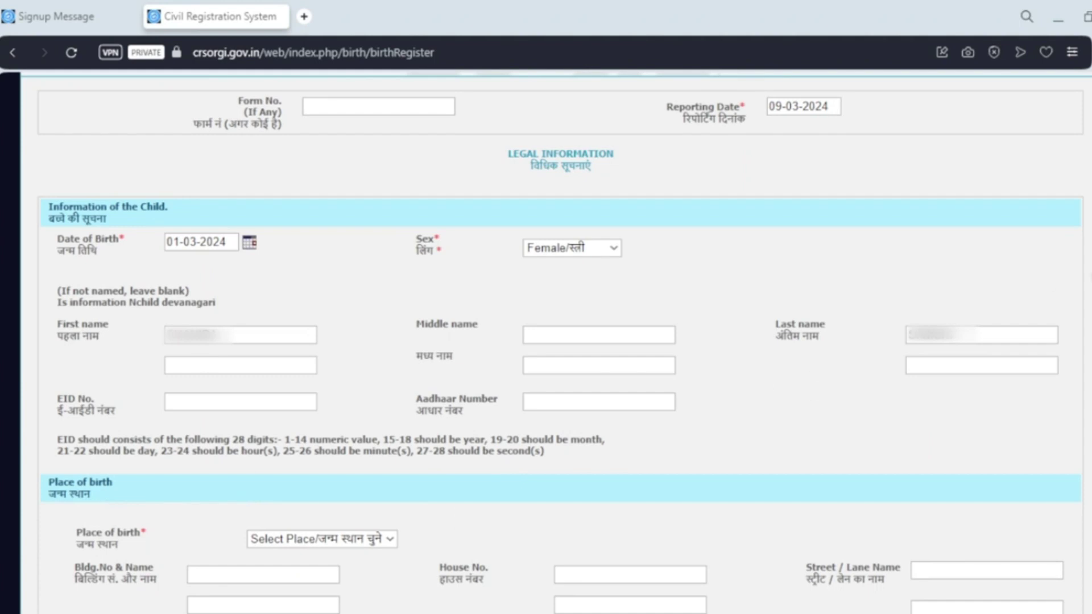
pyautogui.scroll(-6, 107, 501)
# Set the place of birth to House
pyautogui.click(329, 154)
pyautogui.click(333, 189)
pyautogui.click(273, 194)
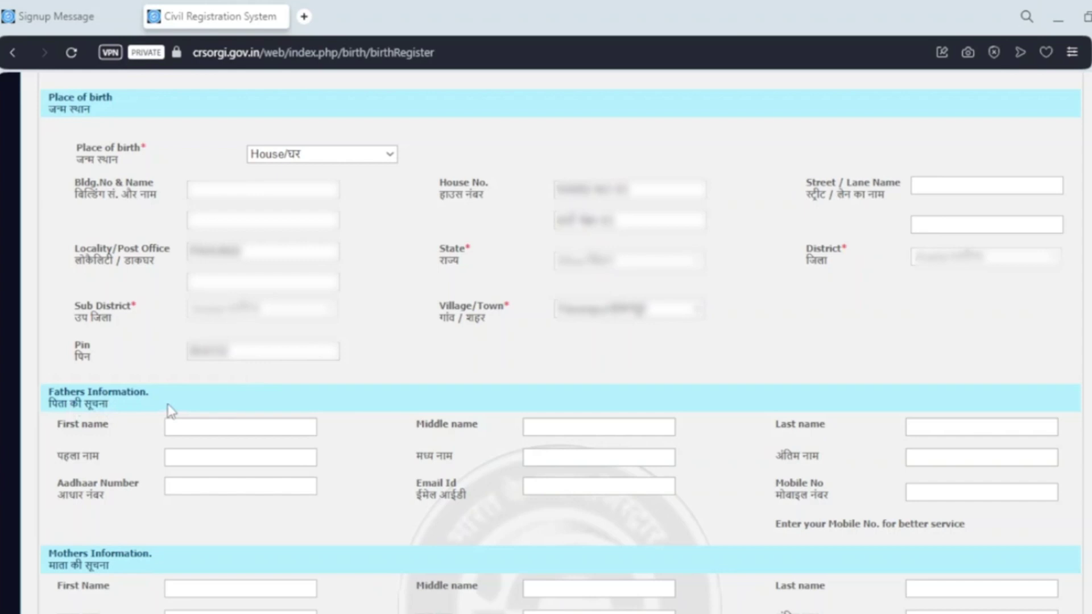
# Enter the father's first and last name, Aadhaar number, e-mail address and mobile number
pyautogui.click(188, 425)
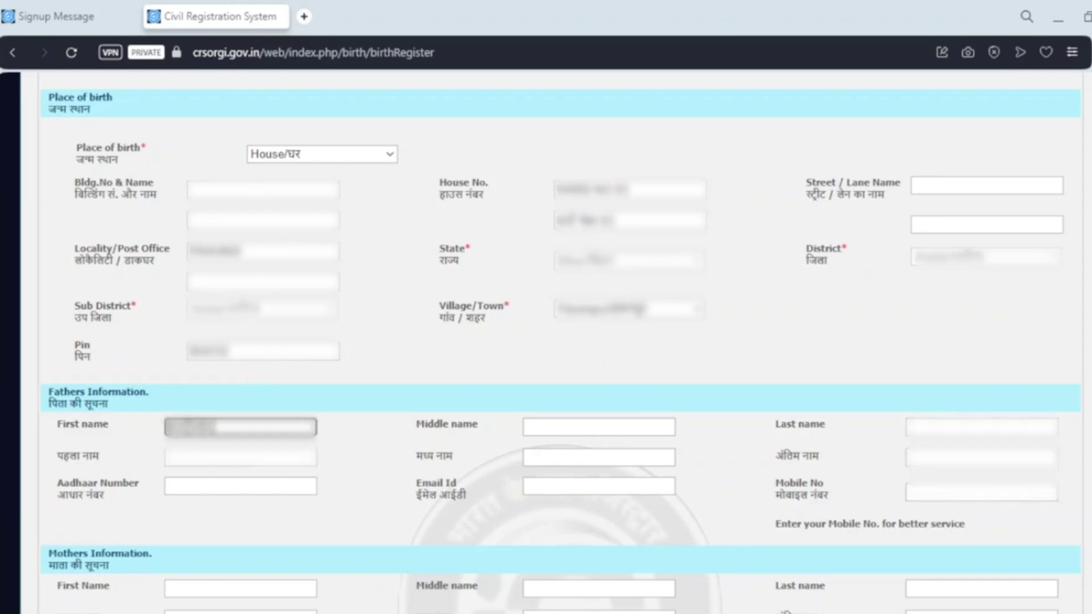
pyautogui.click(546, 422)
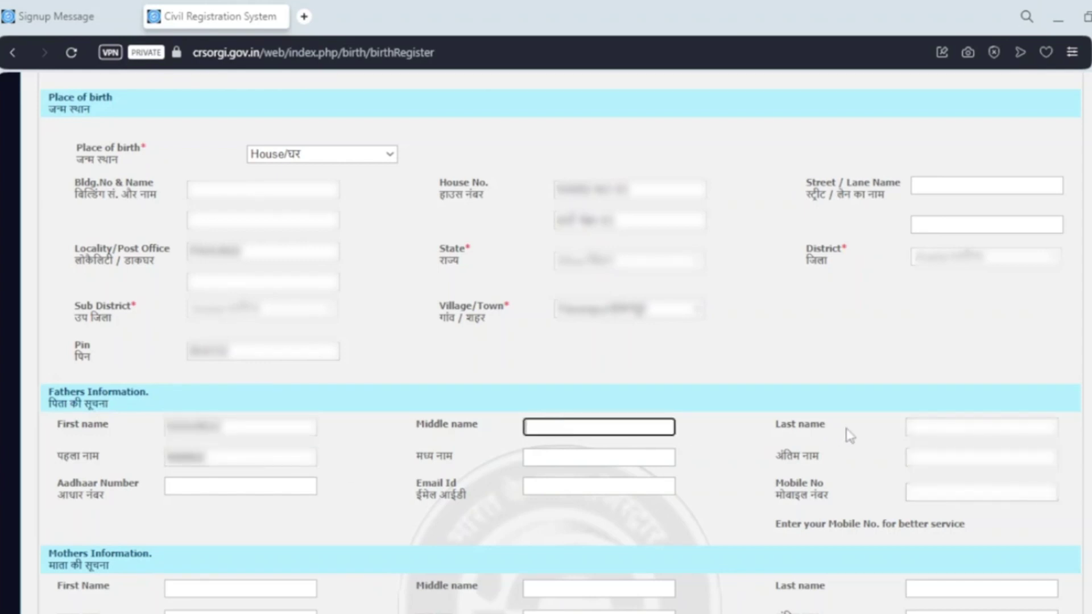
pyautogui.click(920, 427)
pyautogui.click(246, 484)
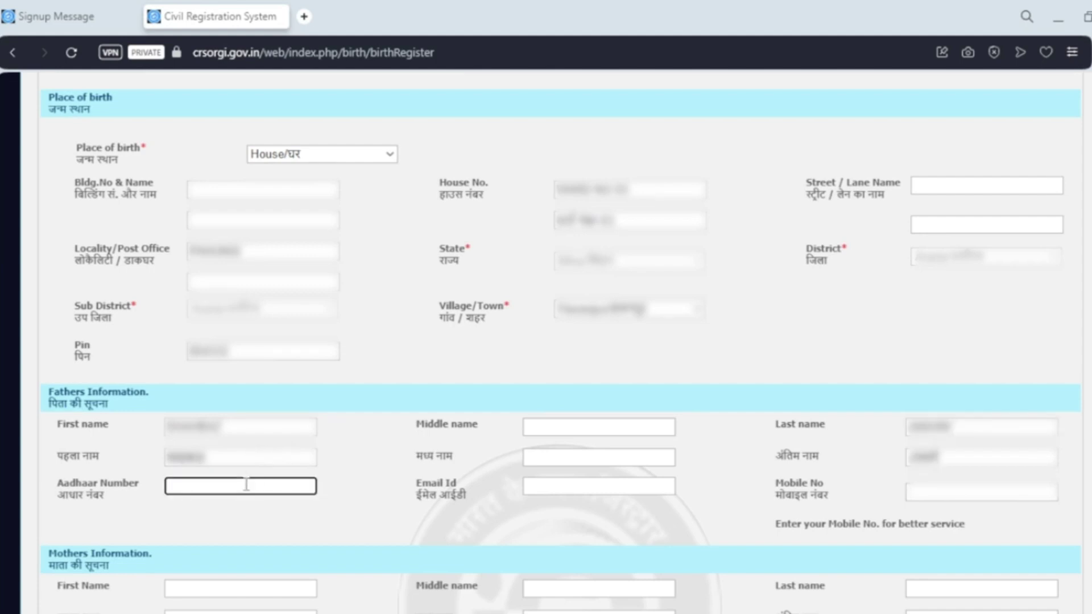
pyautogui.write('0000 3333 2222')
pyautogui.click(539, 486)
pyautogui.write('EXAMPLE@GMAIL.COM')
pyautogui.click(913, 492)
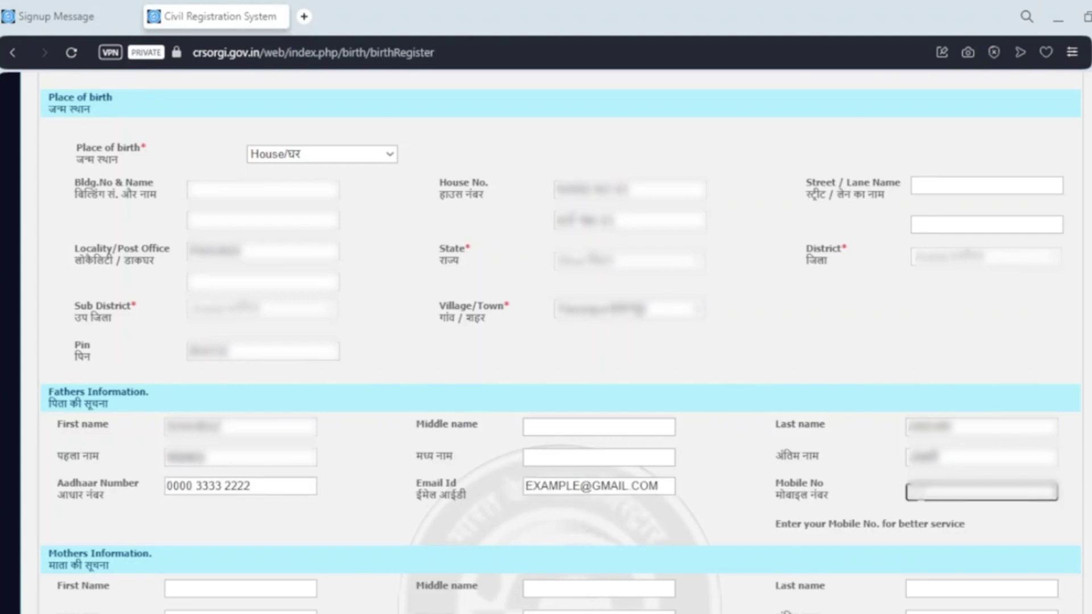
pyautogui.write('0000000000')
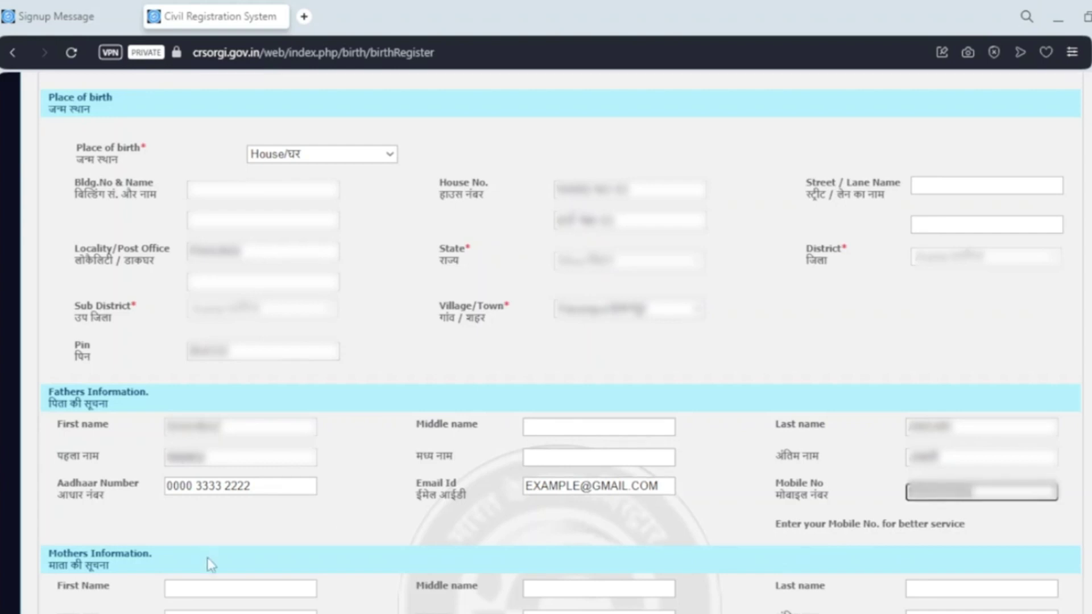
# Enter the mother's last name, Aadhaar number, e-mail address and mobile number
pyautogui.scroll(-8, 465, 516)
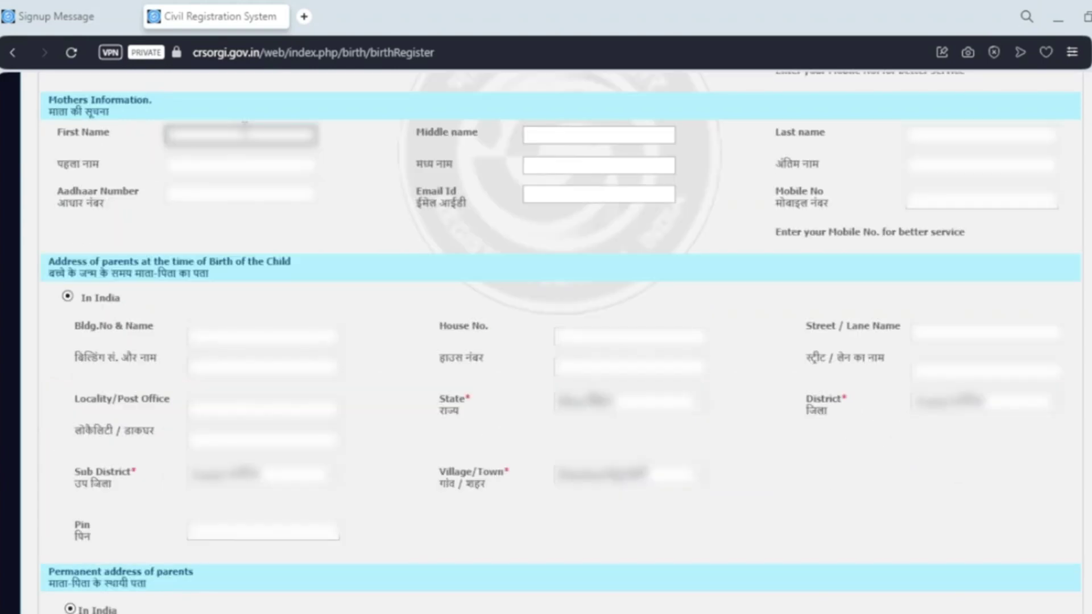
pyautogui.press('Tab')
pyautogui.press('Tab')
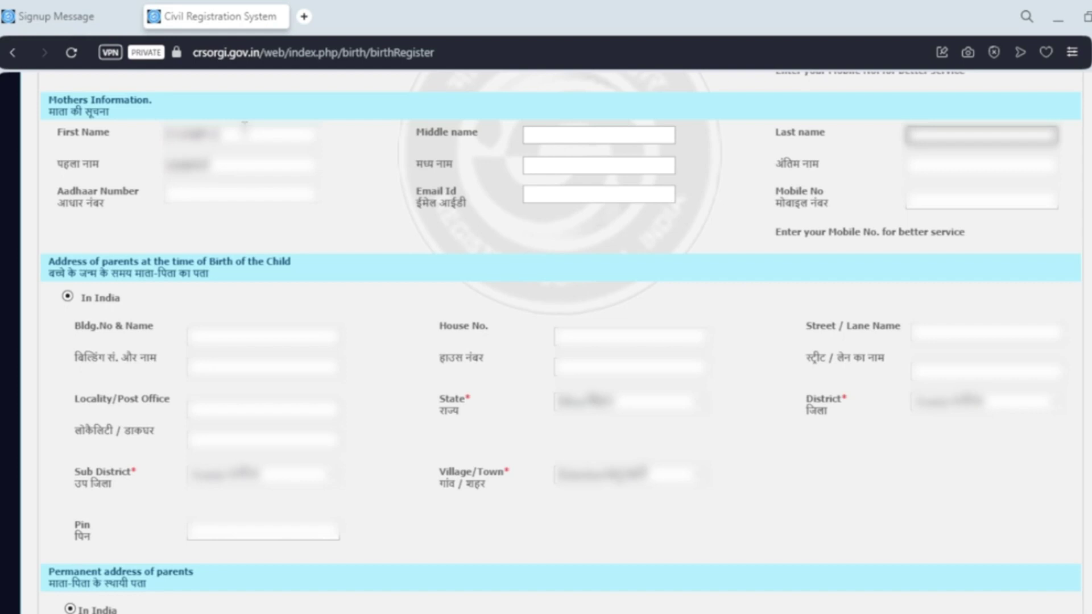
pyautogui.write('xxxxx')
pyautogui.click(253, 196)
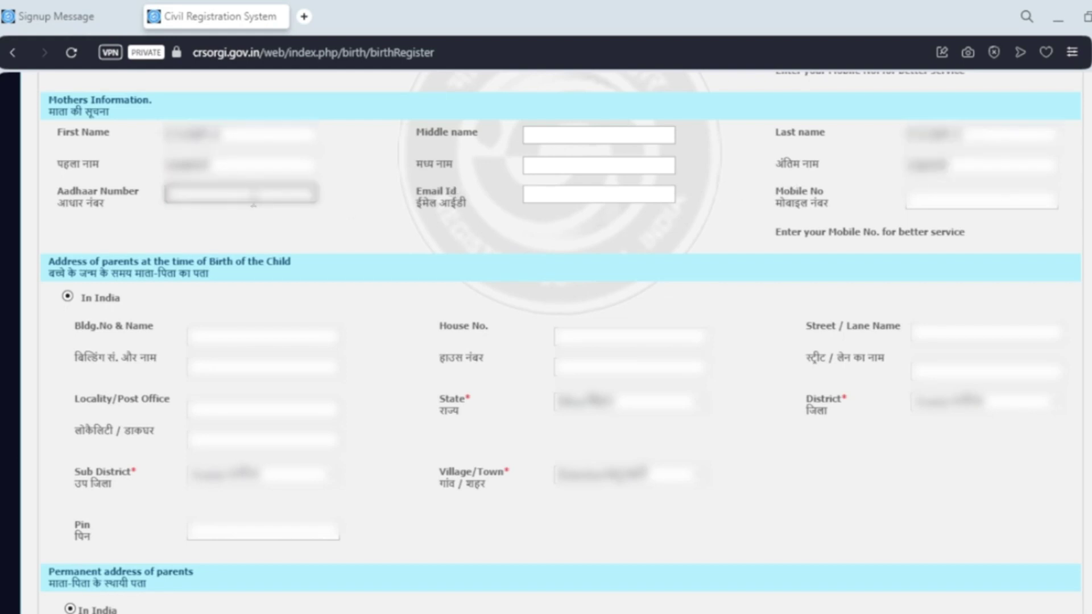
pyautogui.write('xxxx xxxx xxxx')
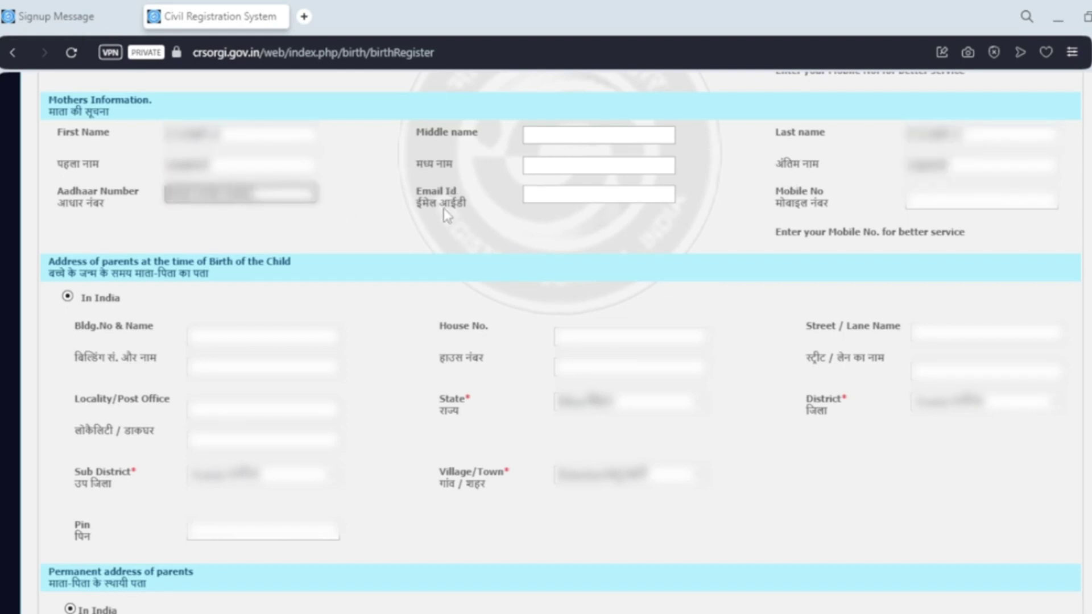
pyautogui.click(558, 193)
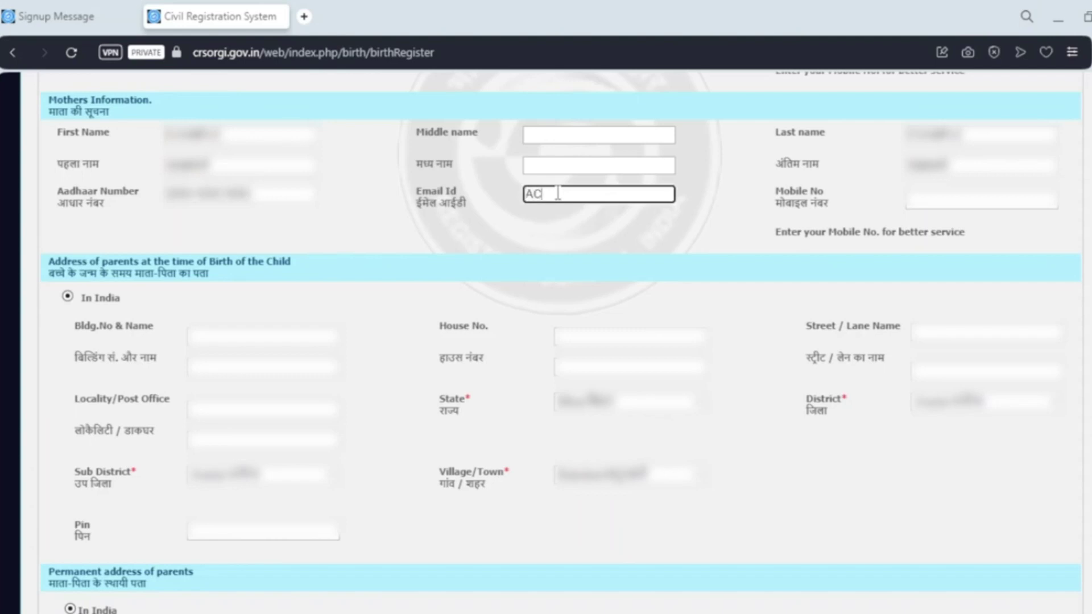
pyautogui.click(929, 200)
pyautogui.write('9876543210')
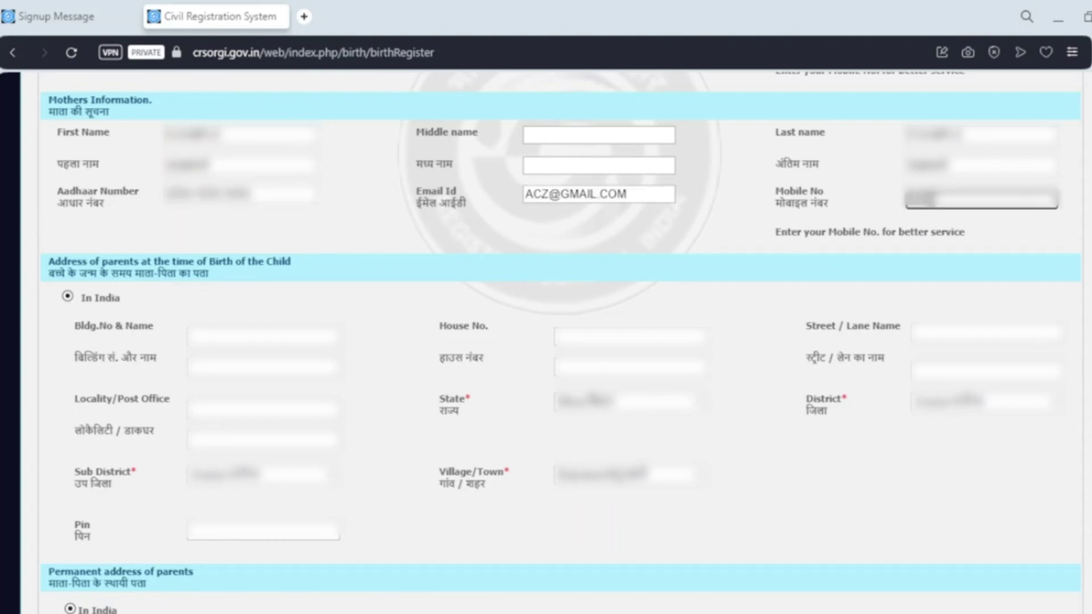
pyautogui.write('10')
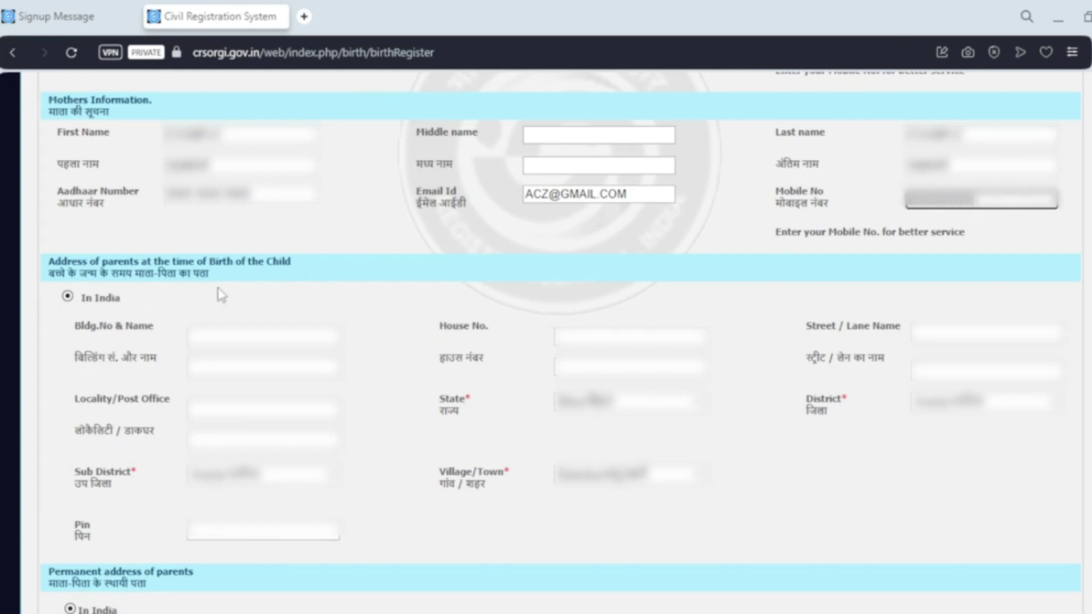
# Fill in the parents' building and house number for the address at birth
pyautogui.click(227, 334)
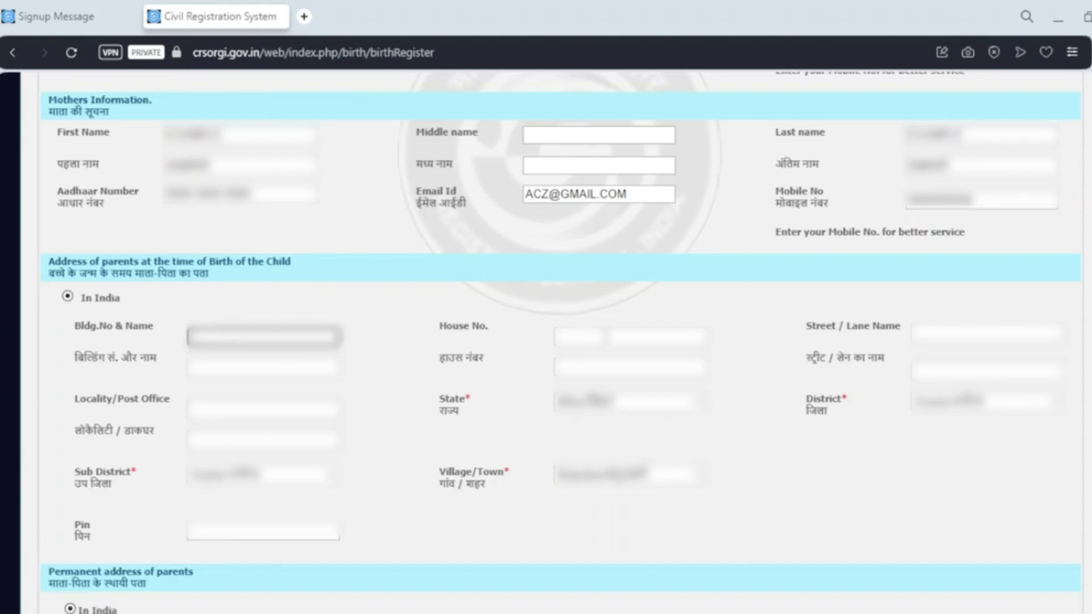
pyautogui.click(606, 336)
pyautogui.press('Tab')
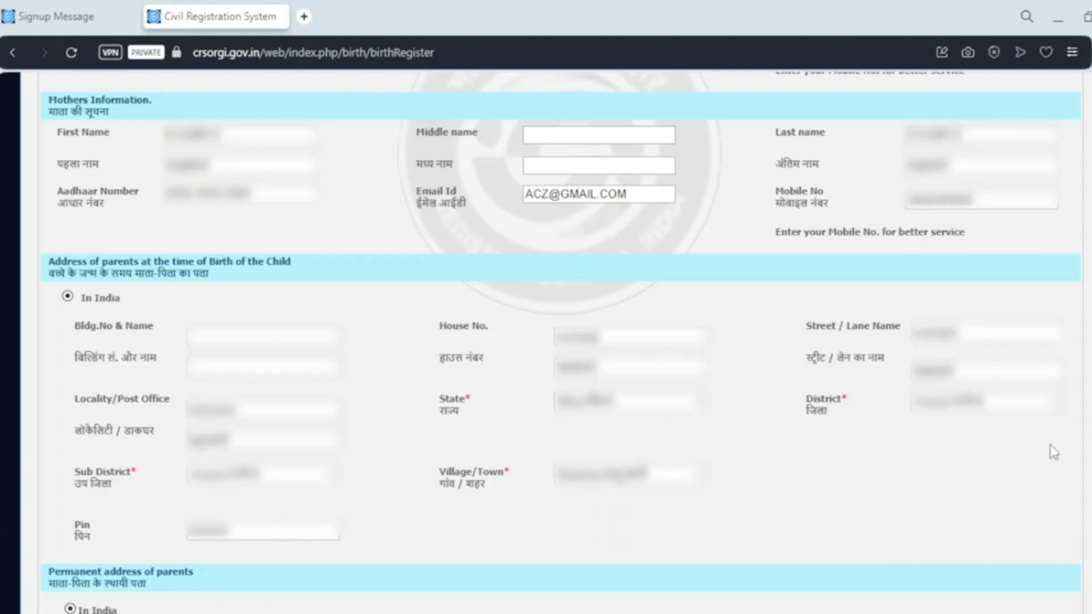
# Copy the birth-time address to the permanent and informant addresses, then save the legal details
pyautogui.scroll(-8, 967, 443)
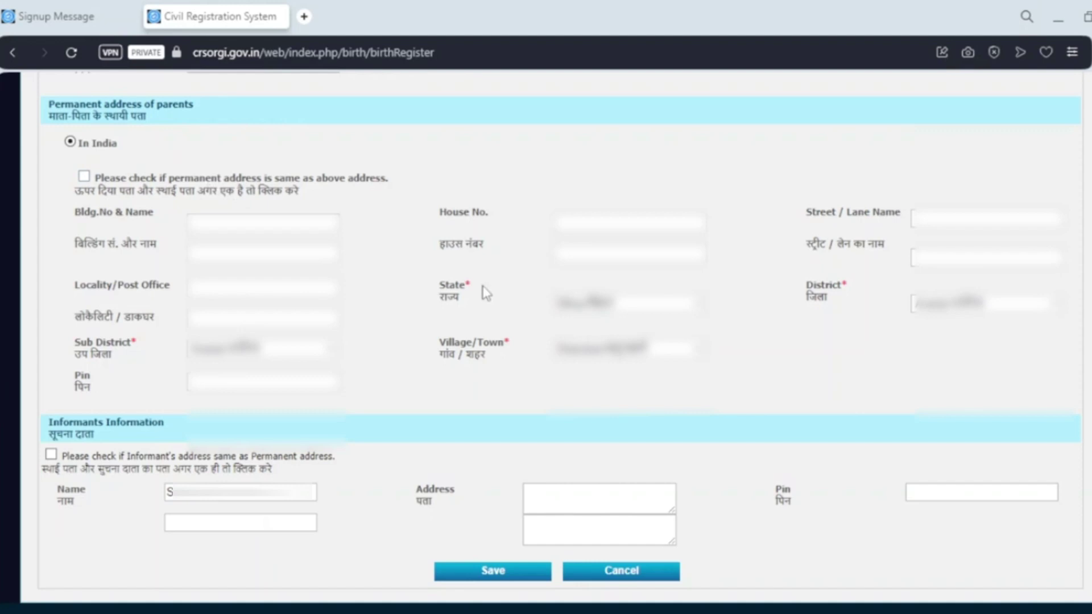
pyautogui.scroll(-1, 485, 293)
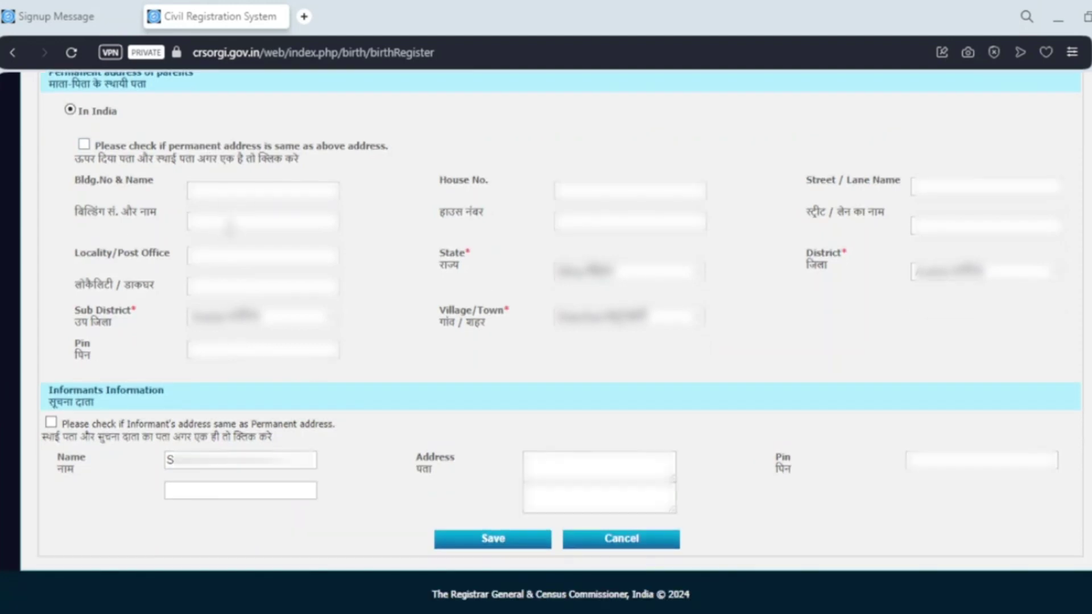
pyautogui.click(84, 145)
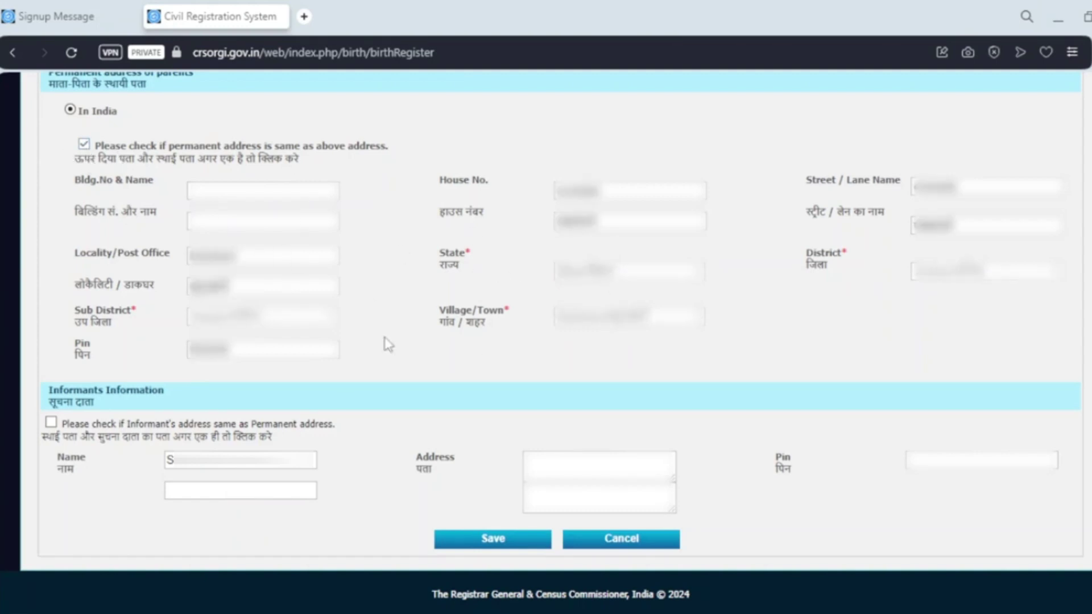
pyautogui.click(53, 426)
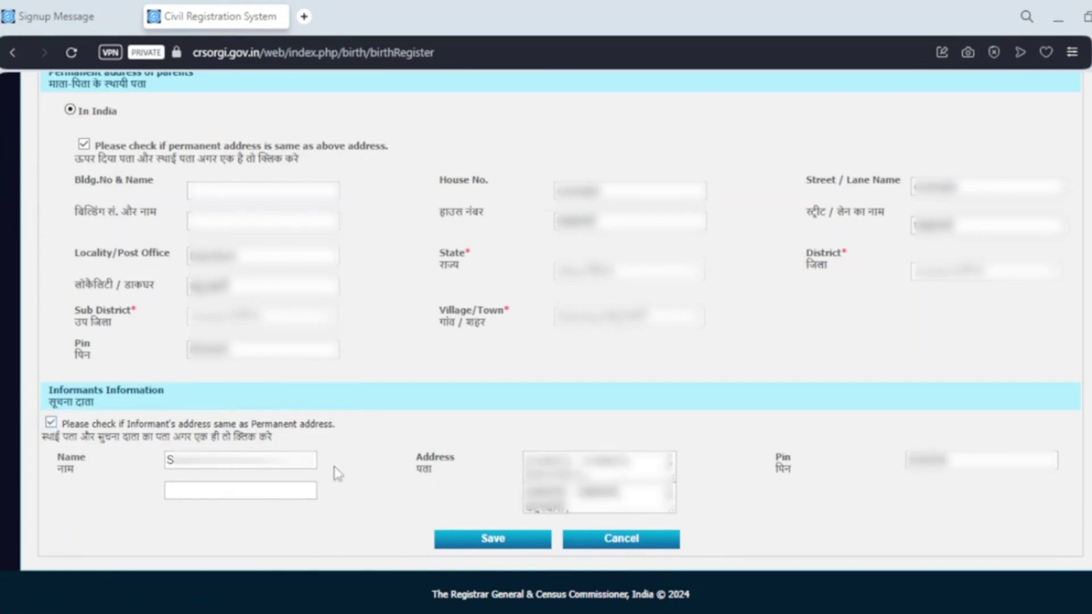
pyautogui.click(488, 540)
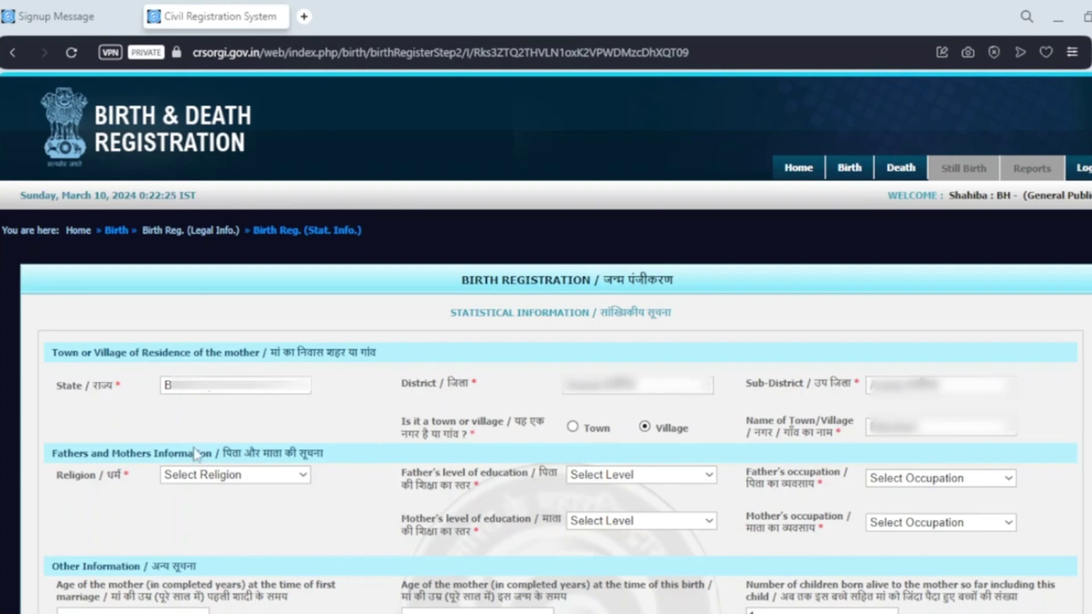
# Set religion Islam, both parents' education Graduate, occupations Professional and Housewife/Househusband
pyautogui.click(272, 477)
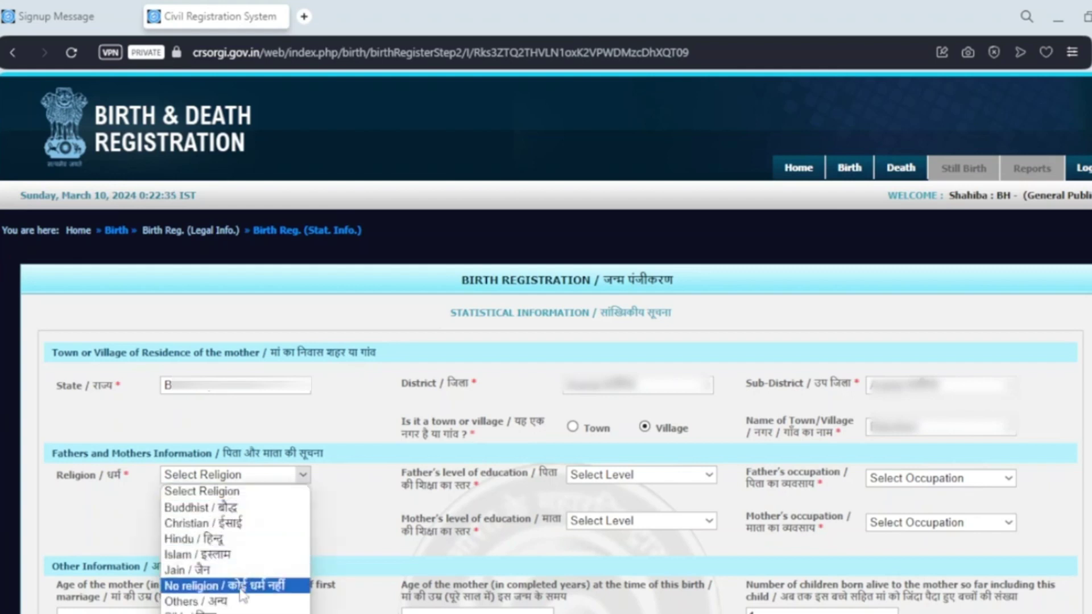
pyautogui.click(197, 555)
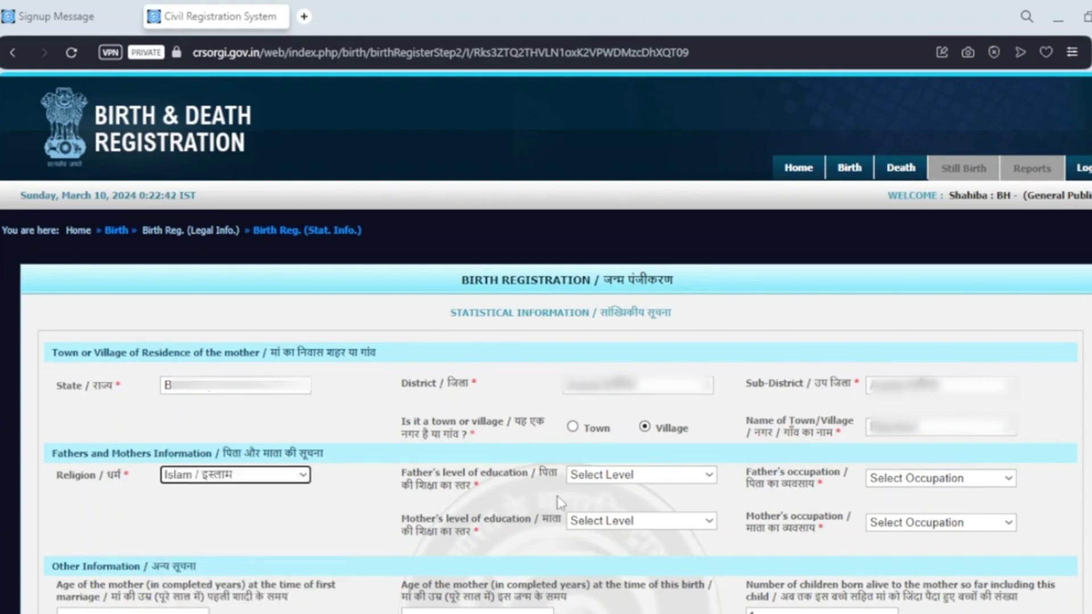
pyautogui.click(610, 485)
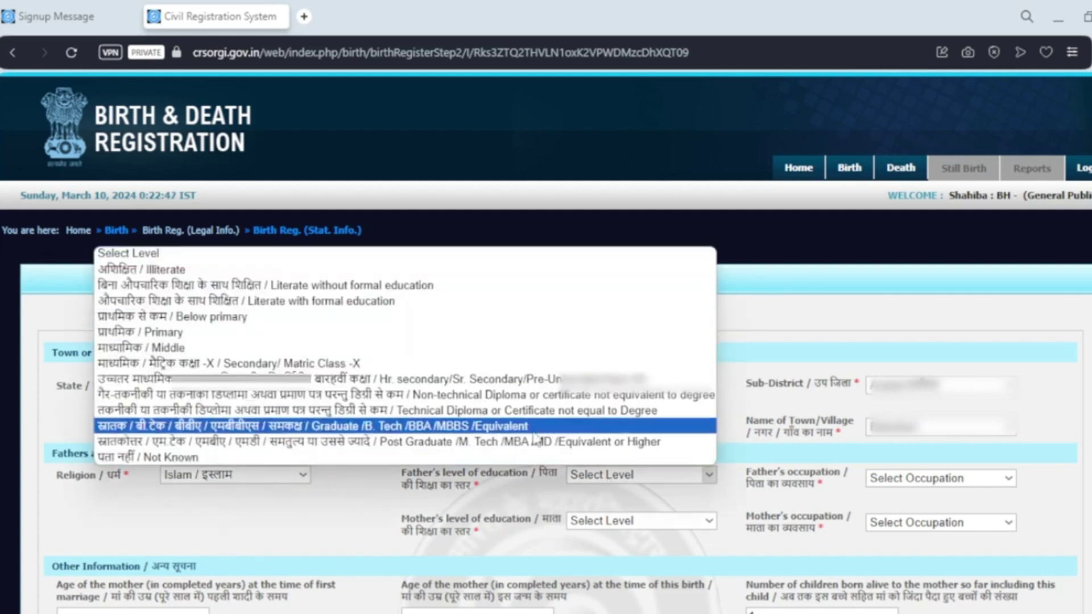
pyautogui.click(535, 427)
pyautogui.click(911, 481)
pyautogui.click(768, 398)
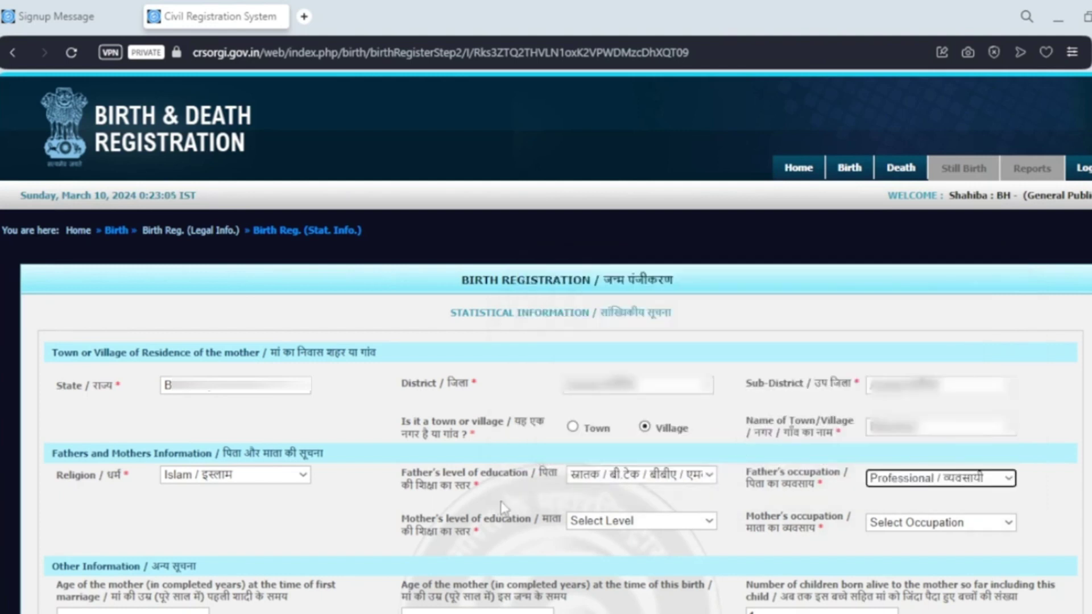
pyautogui.click(594, 522)
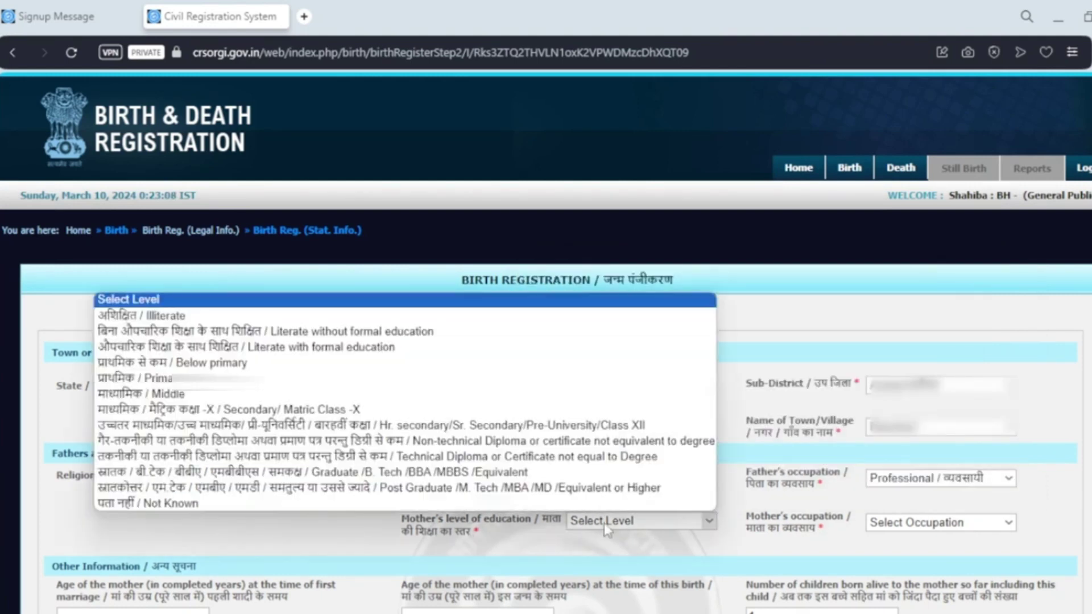
pyautogui.click(540, 472)
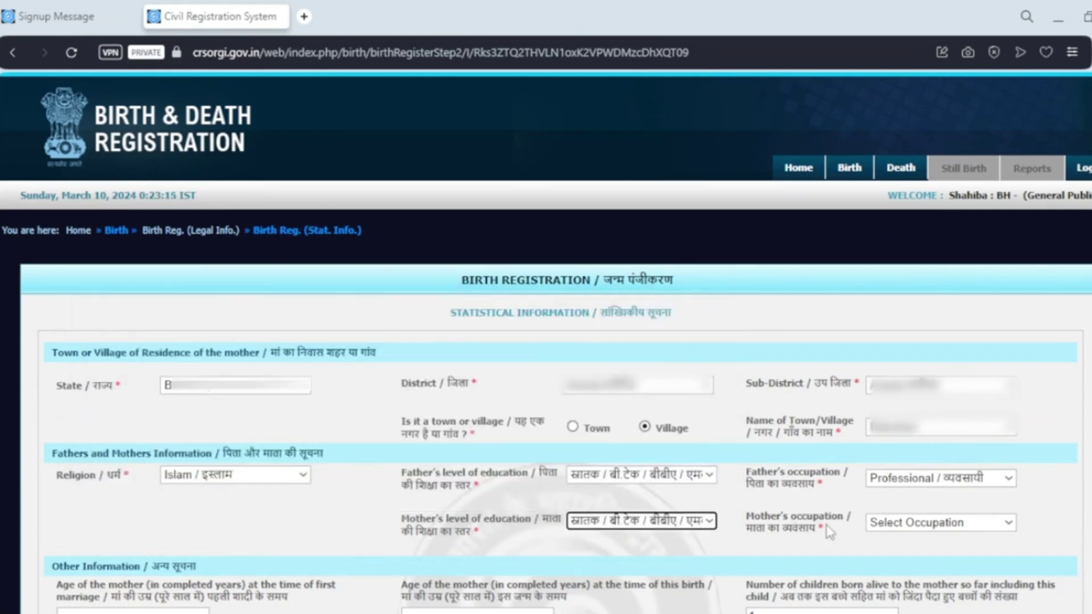
pyautogui.click(896, 530)
pyautogui.click(606, 364)
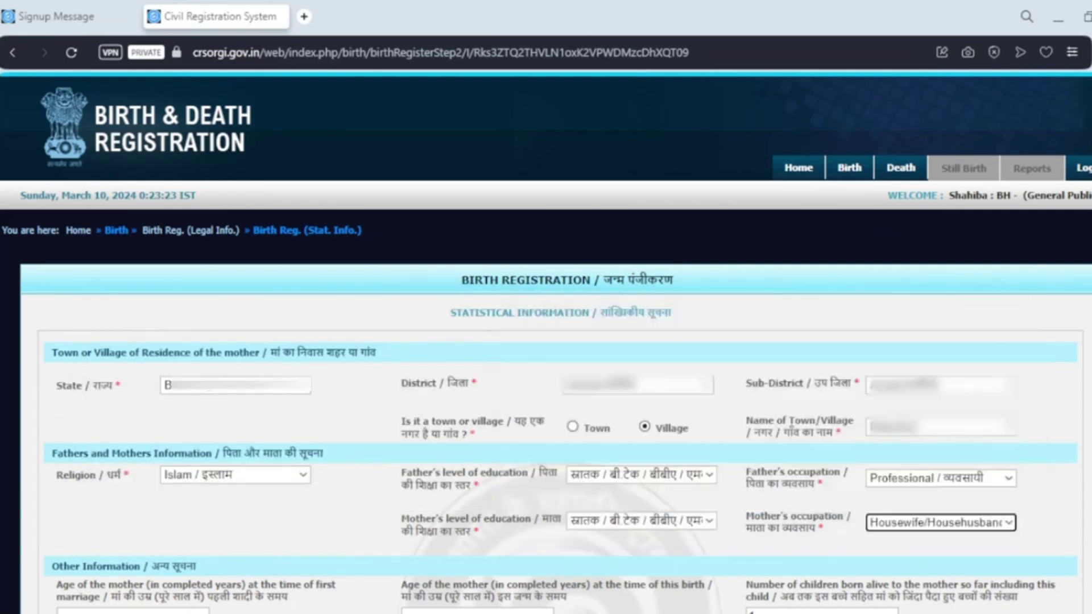
pyautogui.scroll(-7, 385, 192)
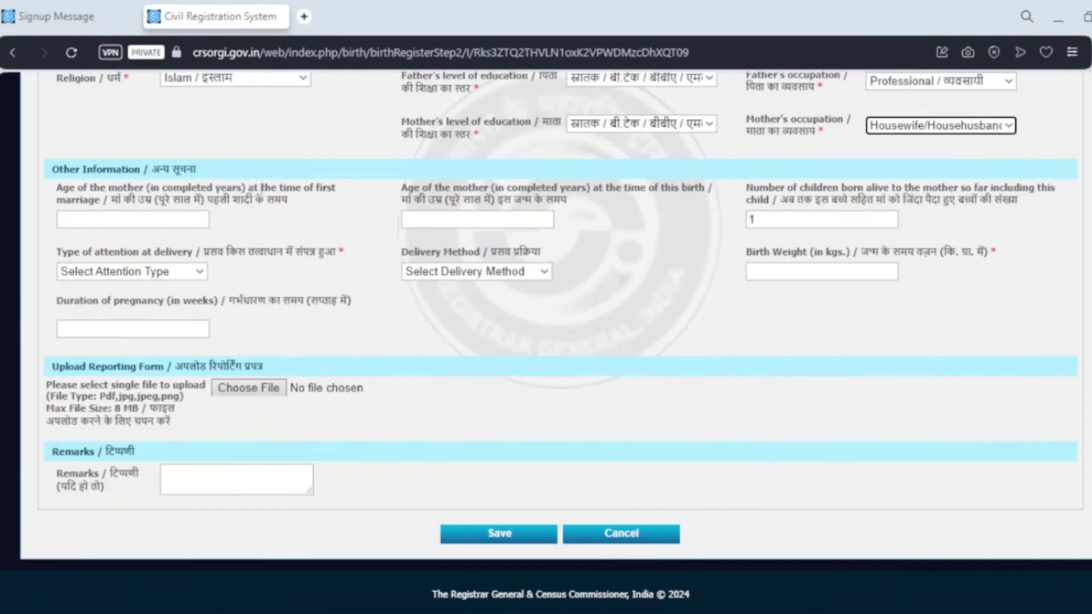
# Enter the mother's age at first marriage (24) and at this birth (25)
pyautogui.click(95, 219)
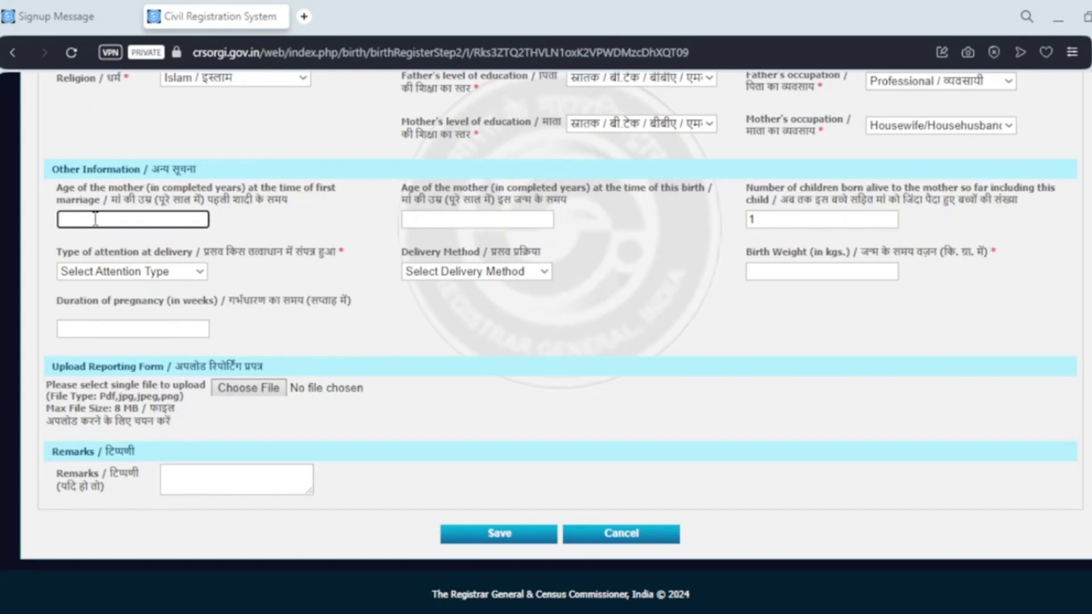
pyautogui.write('24')
pyautogui.click(344, 236)
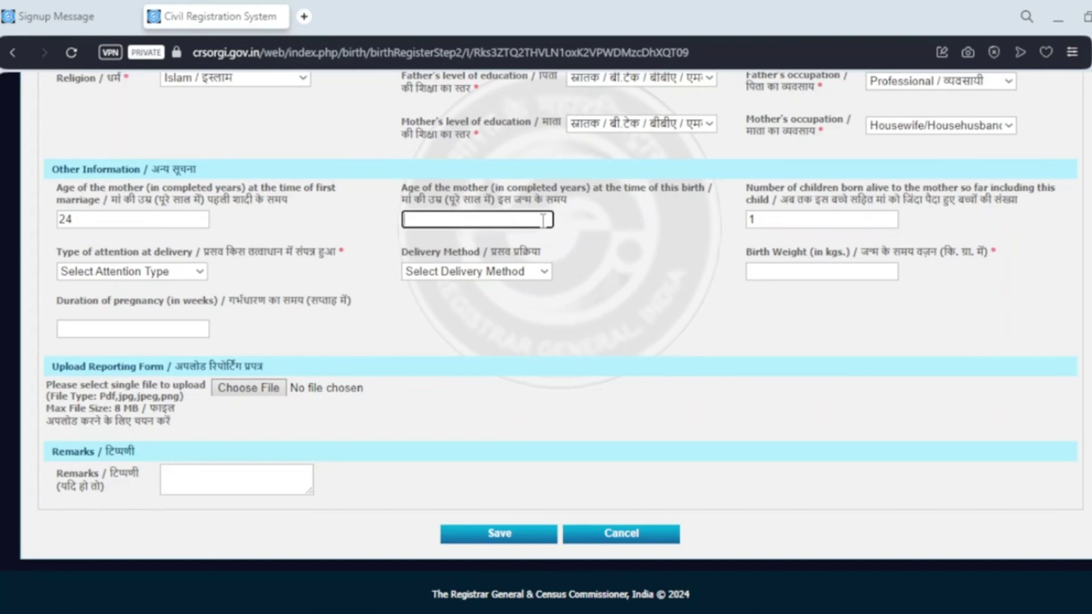
pyautogui.write('25')
pyautogui.click(674, 215)
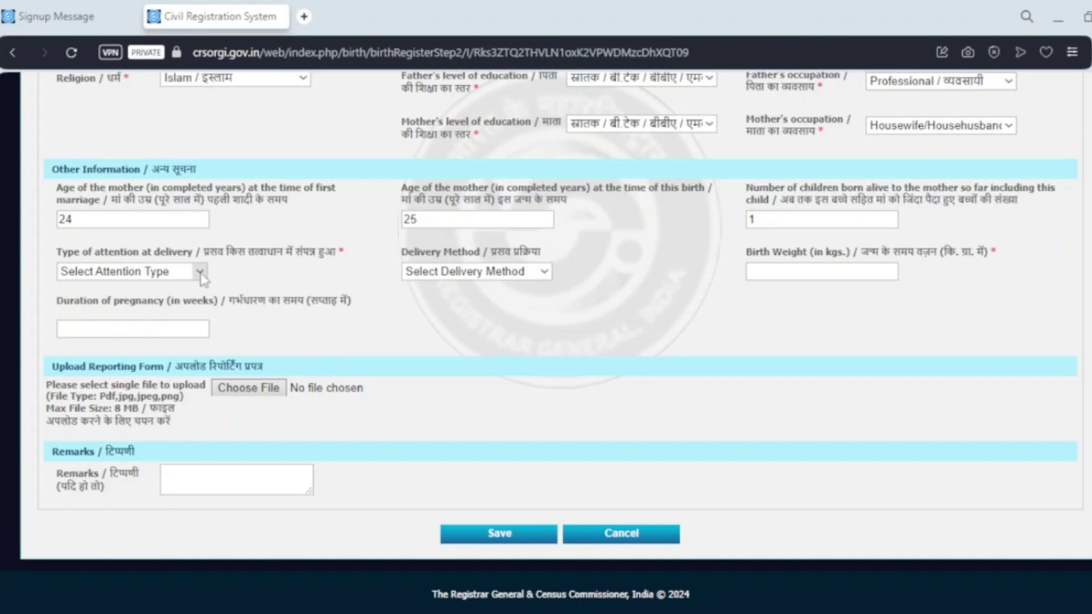
# Set attention at delivery to Traditional Birth Attendant, Normal delivery, and birth weight 3
pyautogui.click(200, 273)
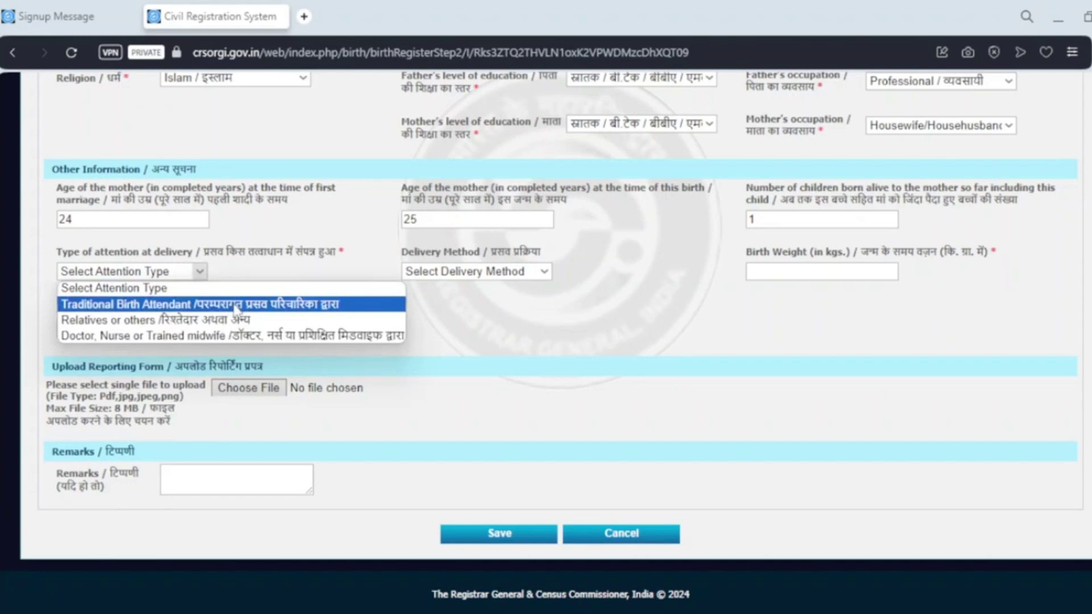
pyautogui.click(236, 304)
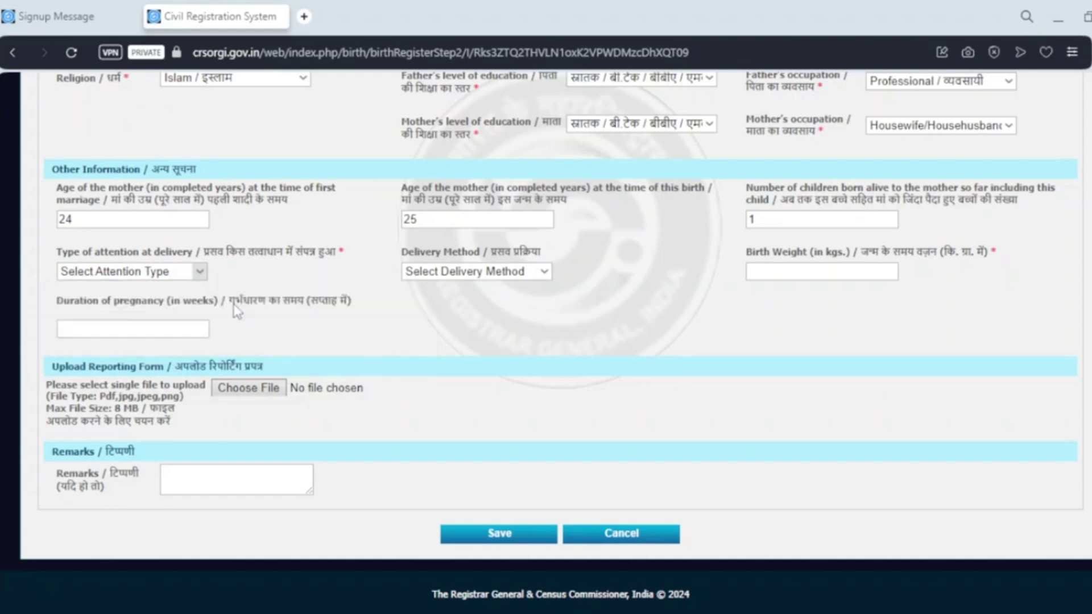
pyautogui.click(498, 279)
pyautogui.click(494, 302)
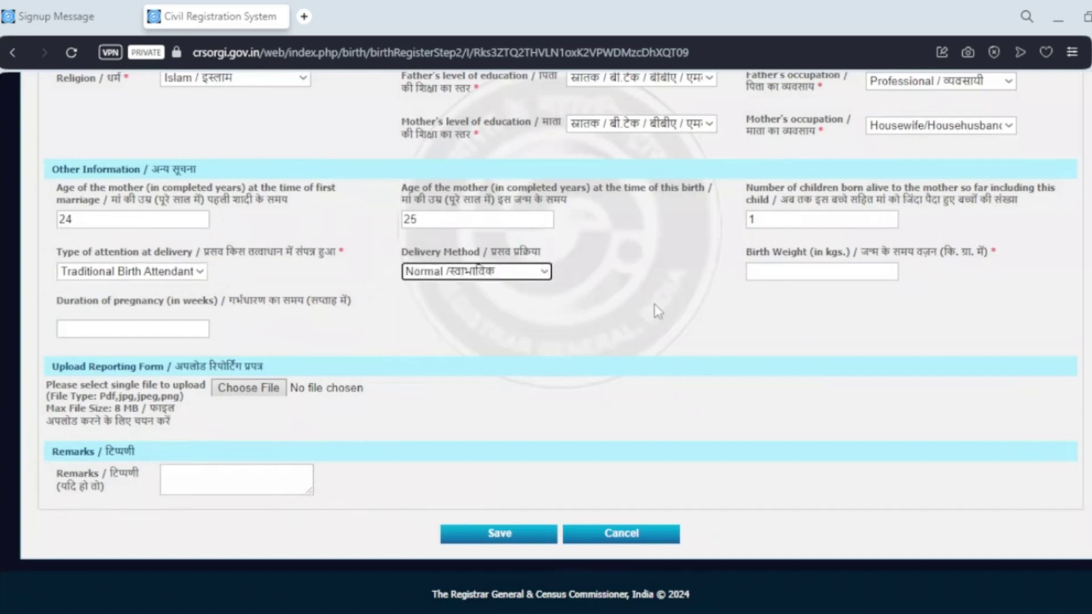
pyautogui.click(770, 278)
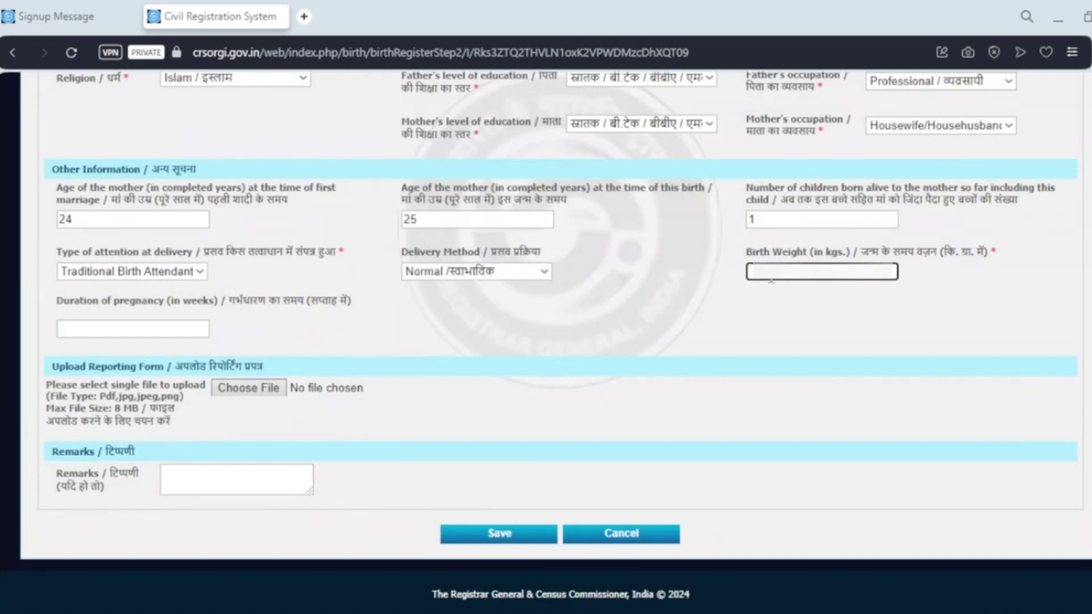
pyautogui.write('3')
pyautogui.click(740, 306)
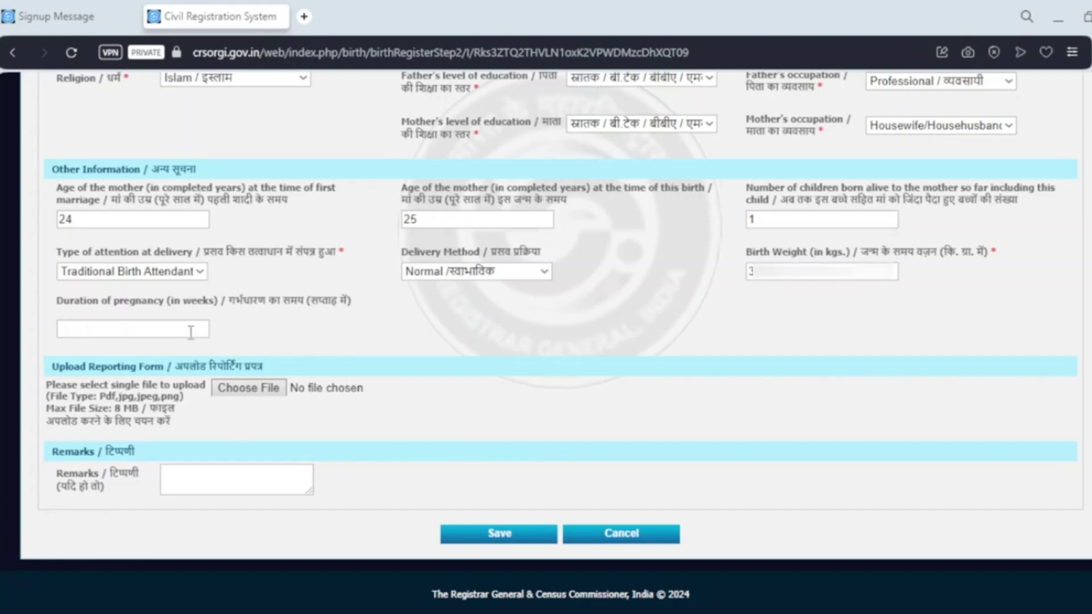
# Enter a 37-week pregnancy duration and save the statistical information
pyautogui.click(190, 332)
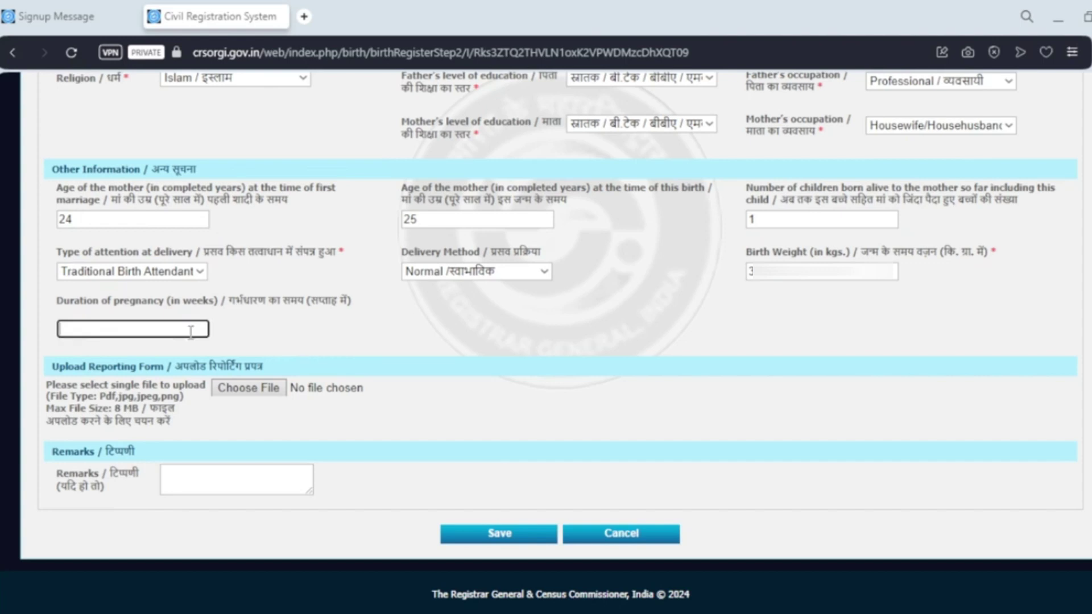
pyautogui.write('37')
pyautogui.click(337, 335)
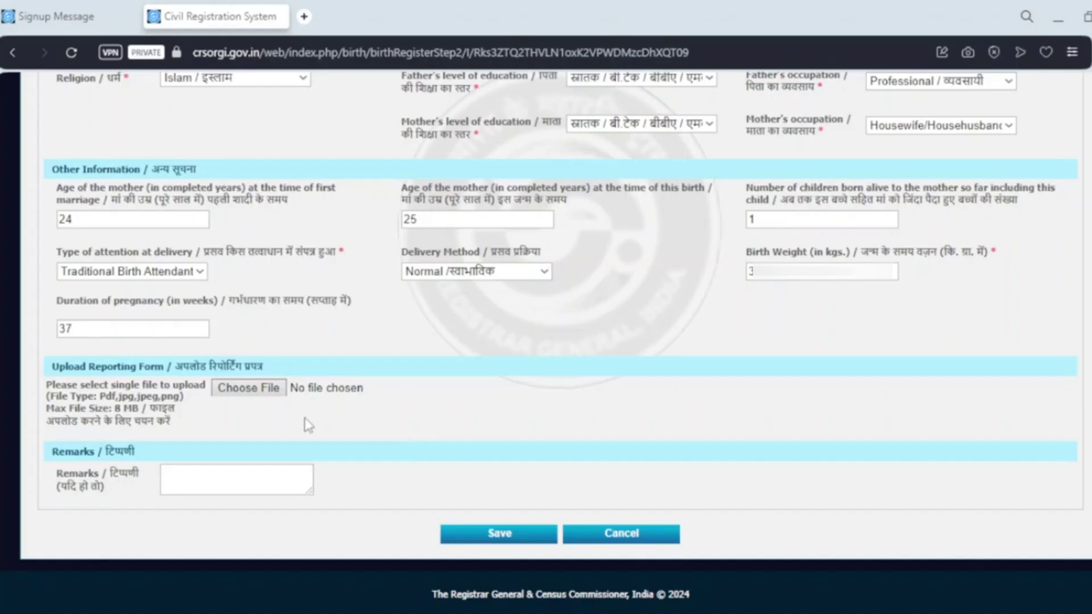
pyautogui.click(230, 479)
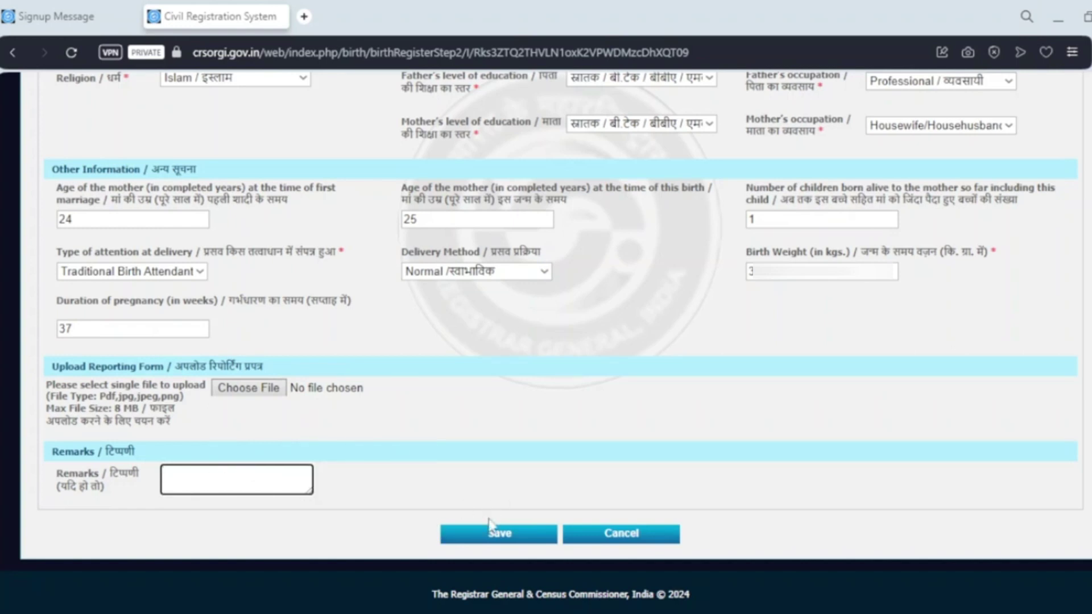
pyautogui.click(506, 535)
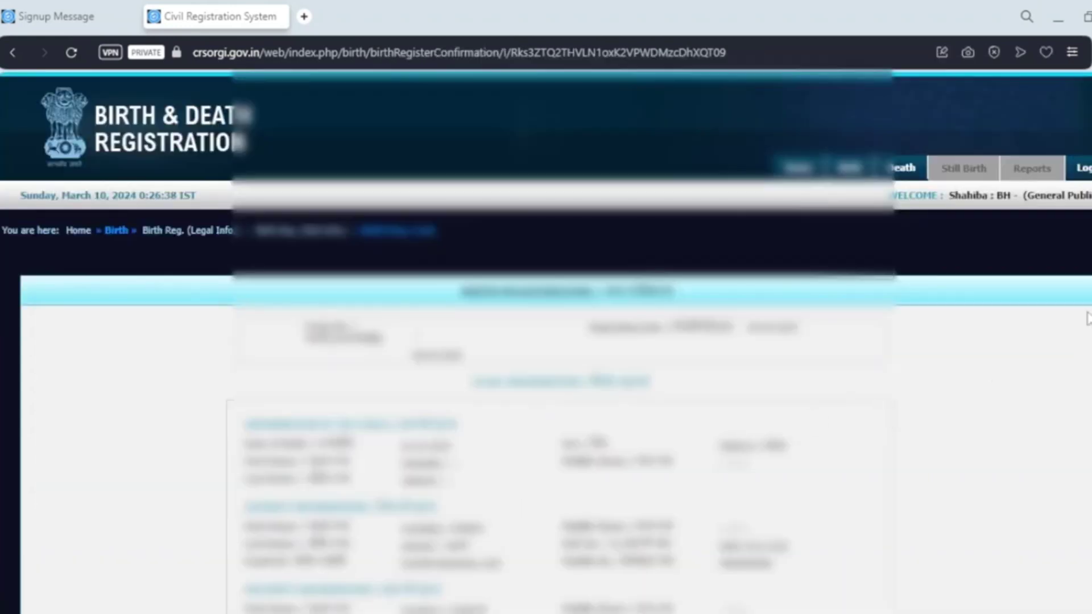
# Review the confirmation page and submit the registration to generate the Birth Report PDF
pyautogui.scroll(-3, 1086, 315)
pyautogui.scroll(-6, 546, 341)
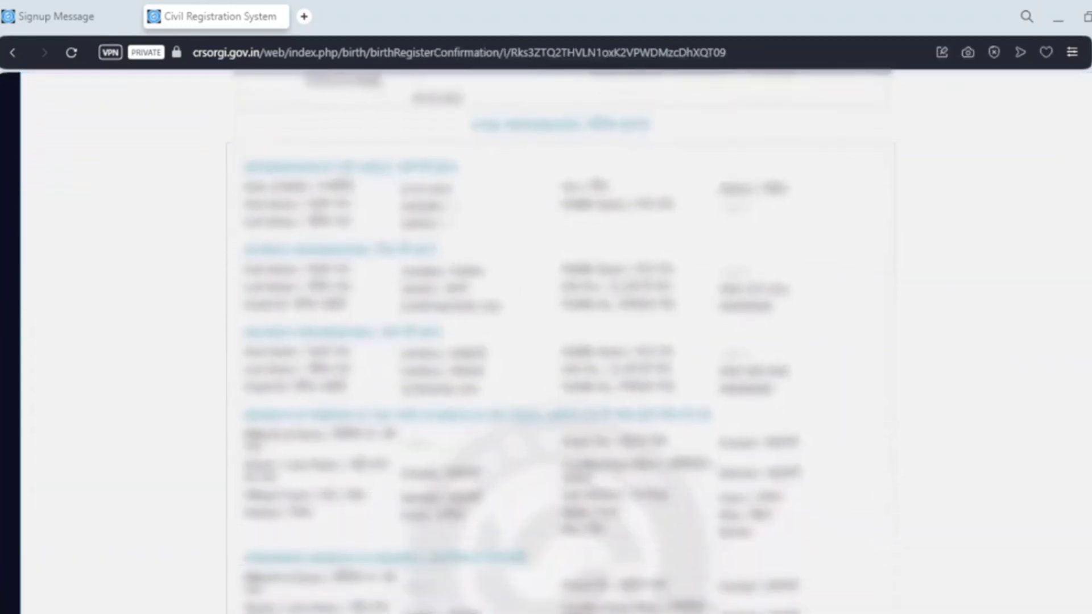
pyautogui.scroll(-4, 546, 341)
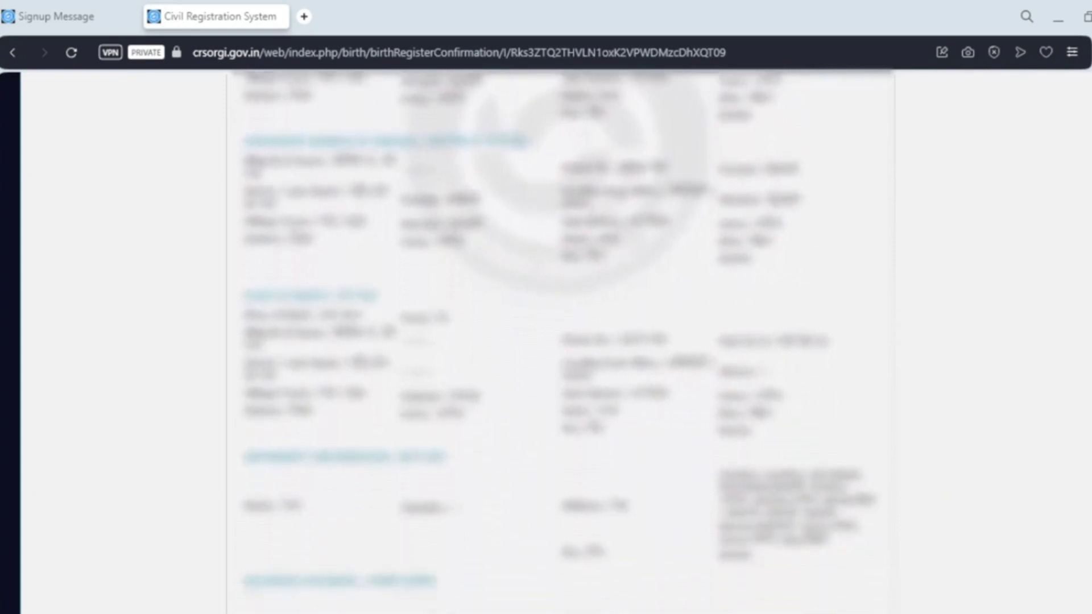
pyautogui.scroll(2, 546, 341)
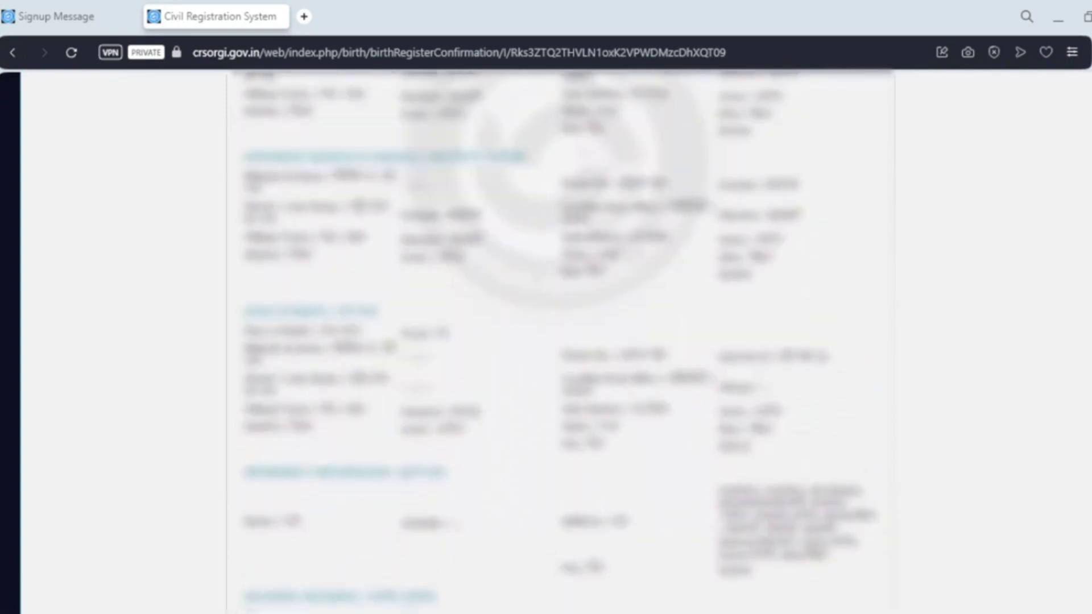
pyautogui.scroll(-2, 546, 341)
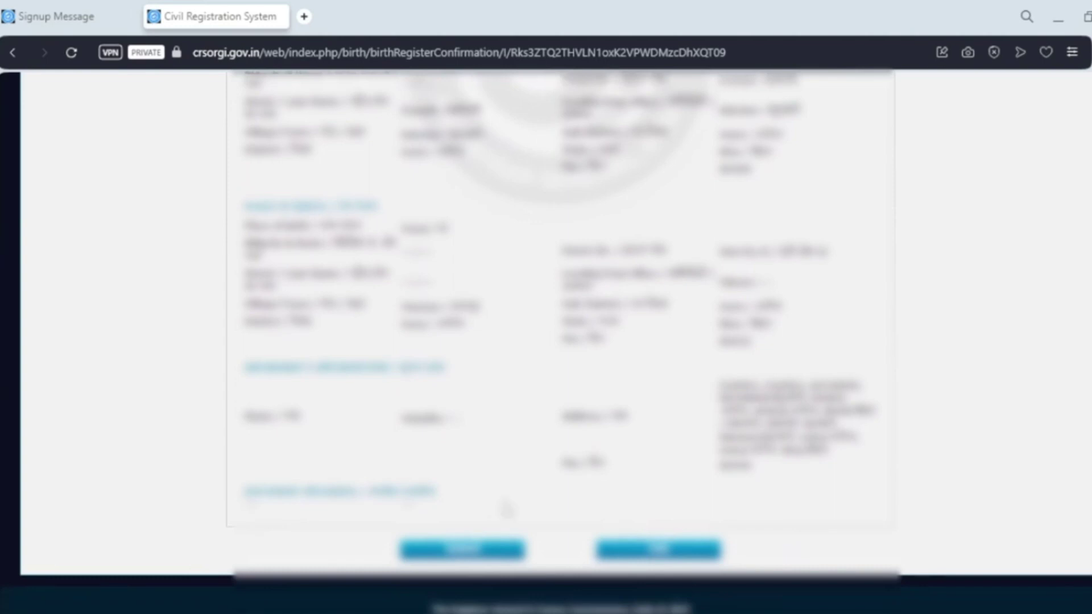
pyautogui.click(497, 554)
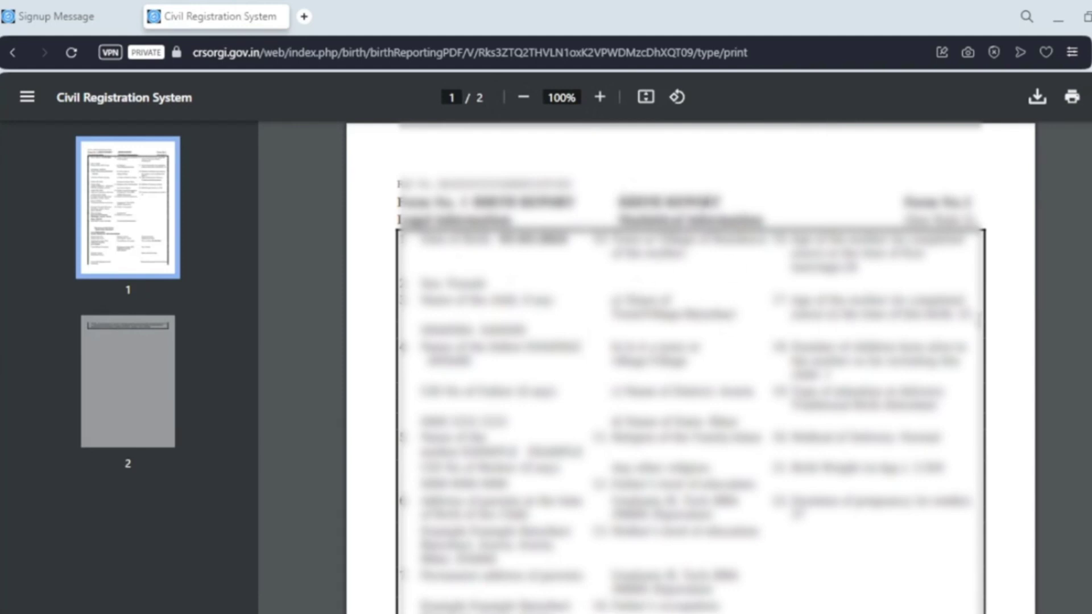
pyautogui.scroll(-15, 691, 367)
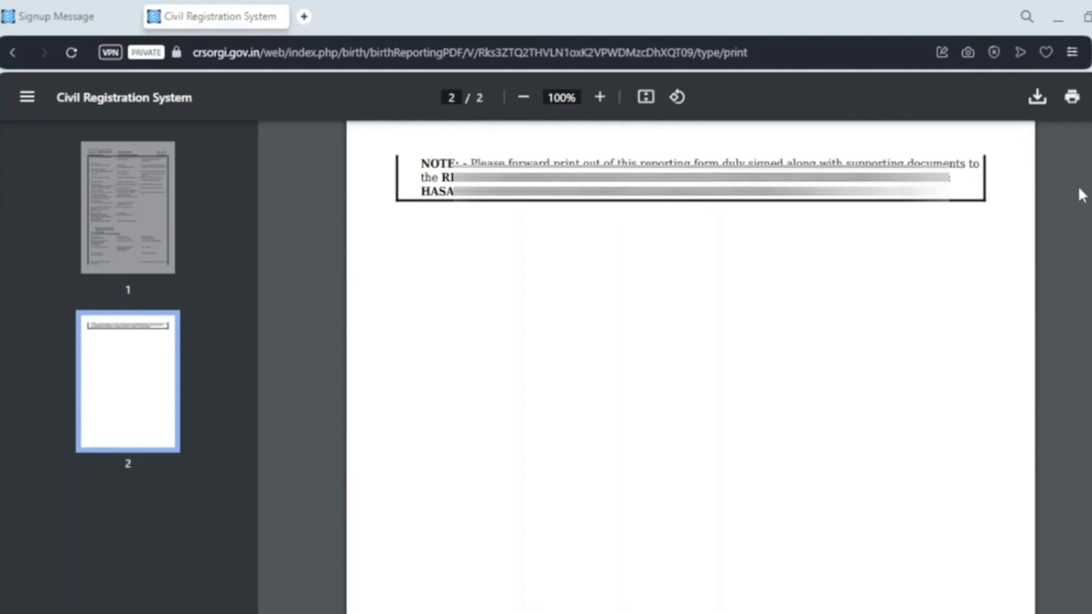
pyautogui.scroll(10, 1083, 195)
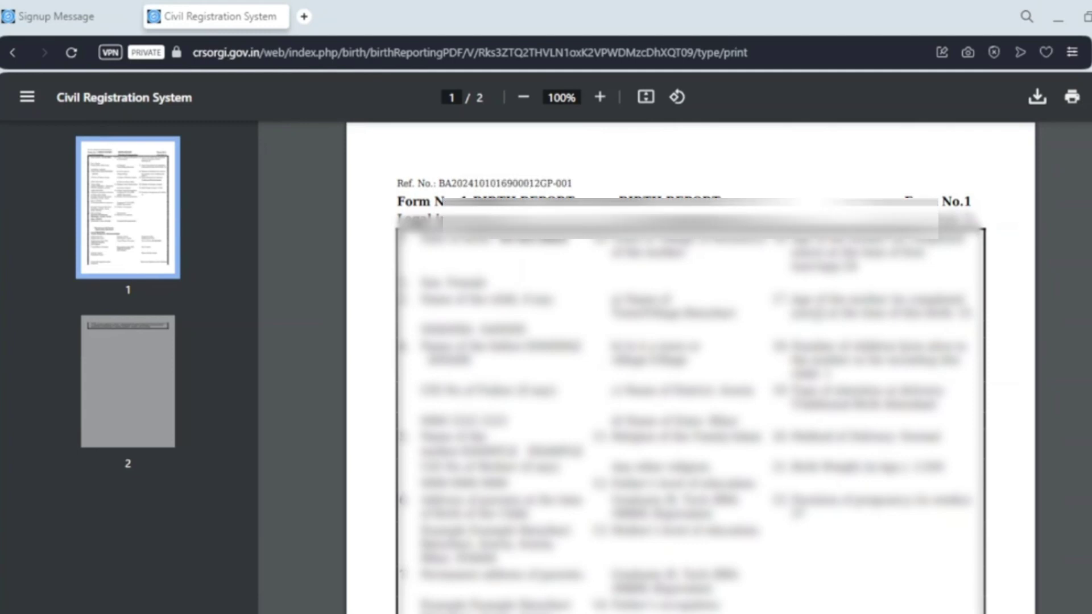
pyautogui.scroll(-10, 705, 259)
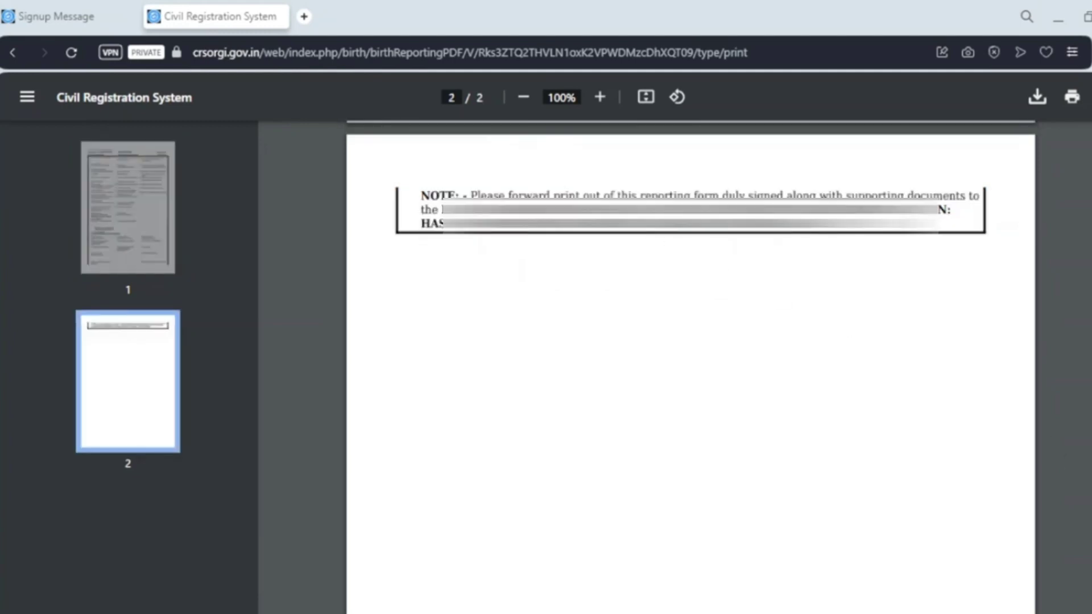